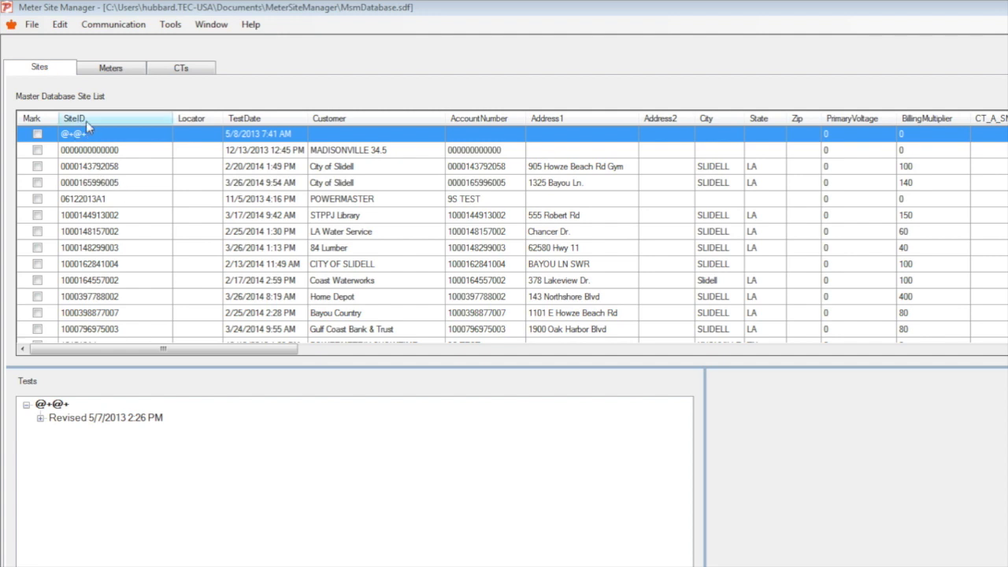
Hide the CT_A_SN, CT_B_SN, CT_C_SN, PT_A_SN, PT_B_SN, PT_C_SN, MeterSN and AMR_SN columns in the Master Database Site List.
{"action": "left_click", "coordinate": [34, 122]}
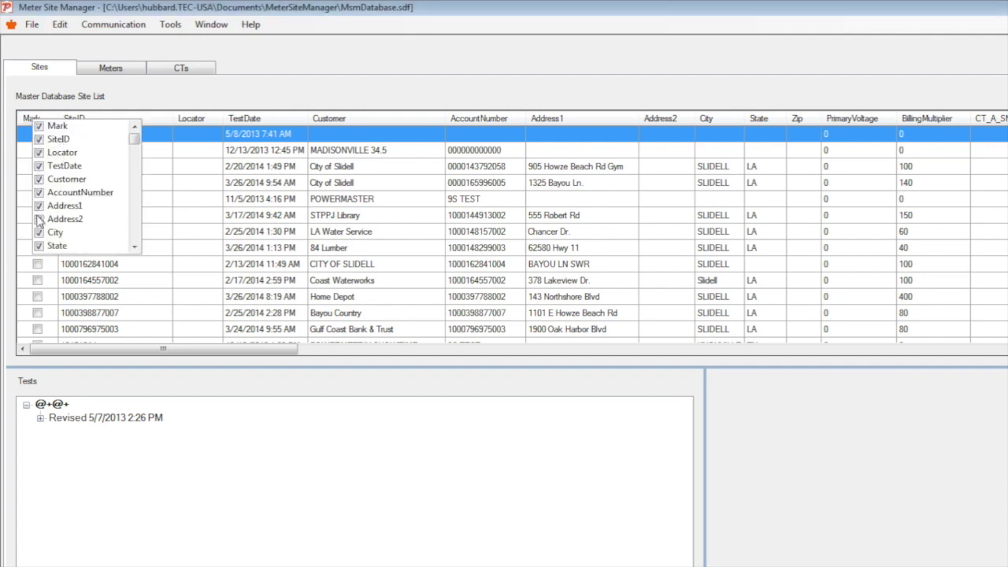
{"action": "scroll", "coordinate": [41, 237], "scroll_direction": "down", "scroll_amount": 1}
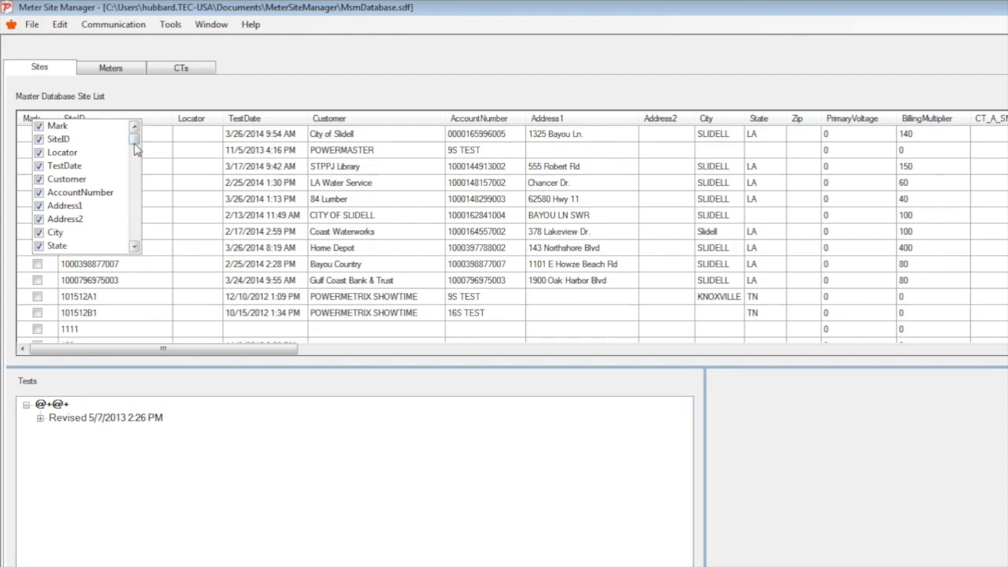
{"action": "left_click_drag", "start_coordinate": [135, 139], "coordinate": [136, 160]}
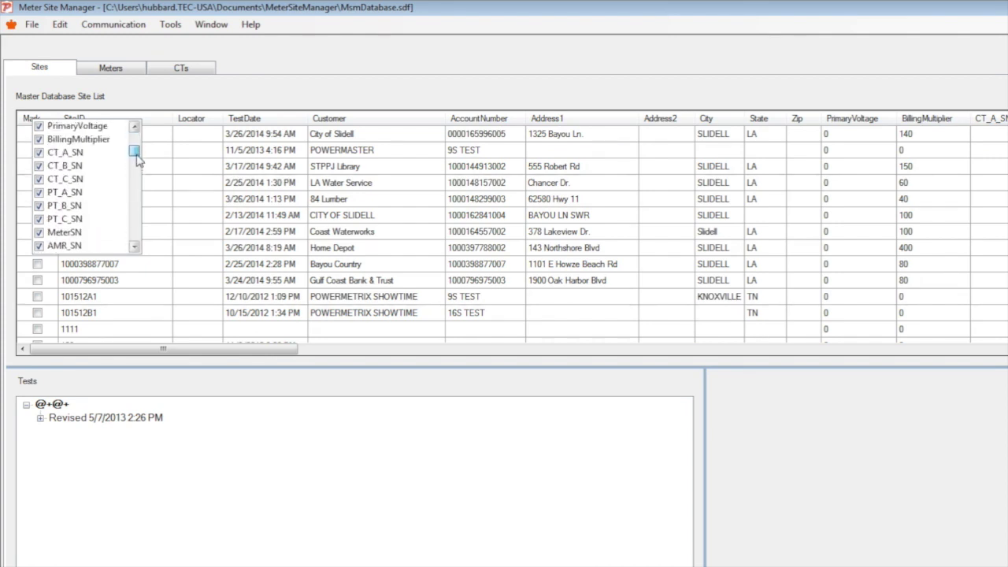
{"action": "left_click", "coordinate": [39, 152]}
{"action": "left_click", "coordinate": [38, 166]}
{"action": "left_click", "coordinate": [38, 179]}
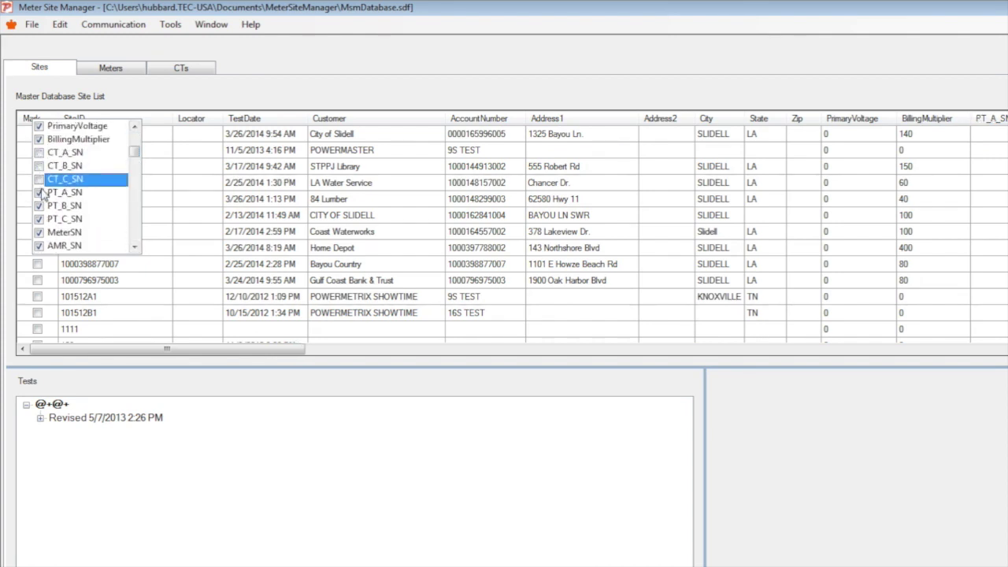
{"action": "left_click", "coordinate": [38, 192]}
{"action": "left_click", "coordinate": [39, 205]}
{"action": "left_click", "coordinate": [39, 219]}
{"action": "left_click", "coordinate": [38, 232]}
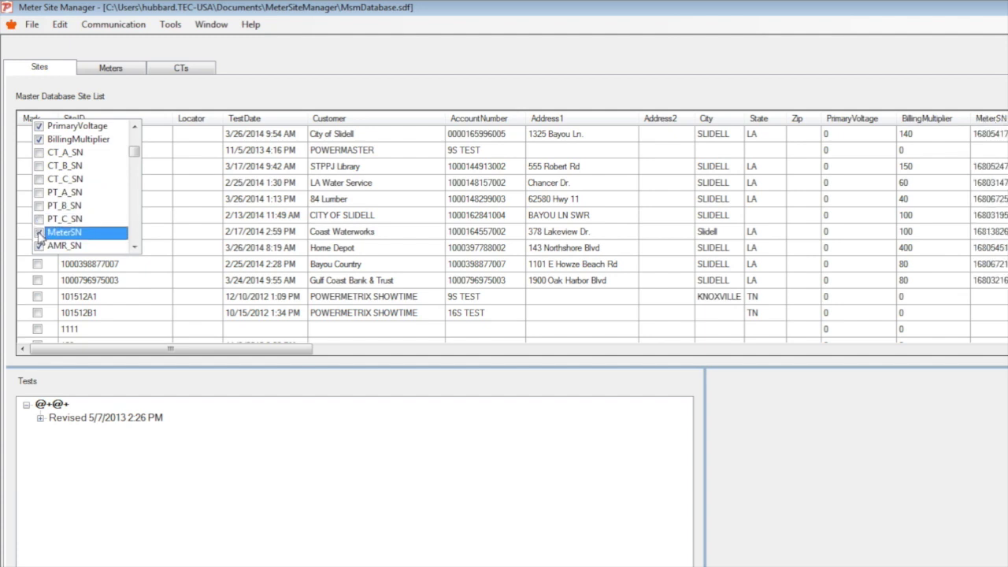
{"action": "left_click", "coordinate": [38, 246]}
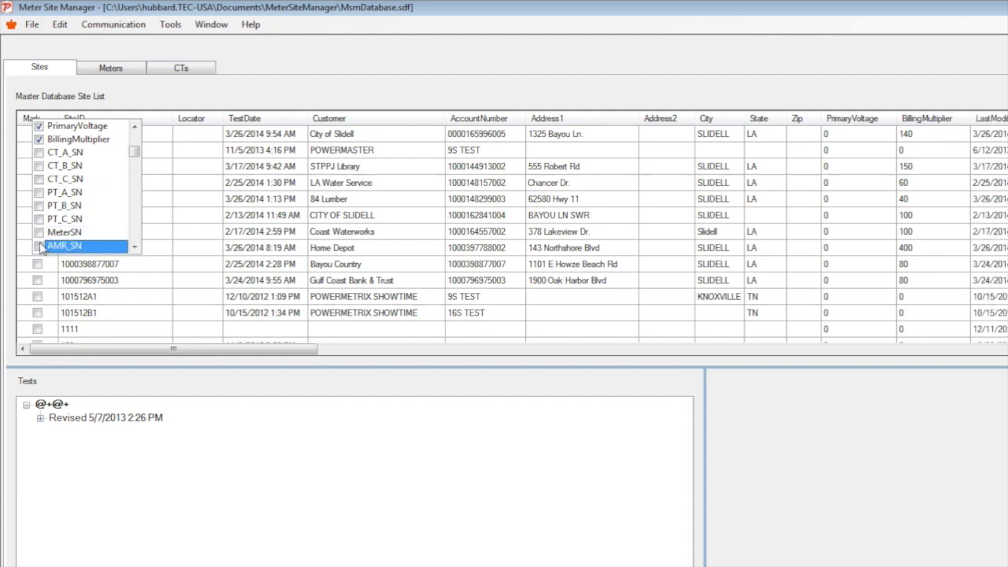
{"action": "left_click", "coordinate": [335, 88]}
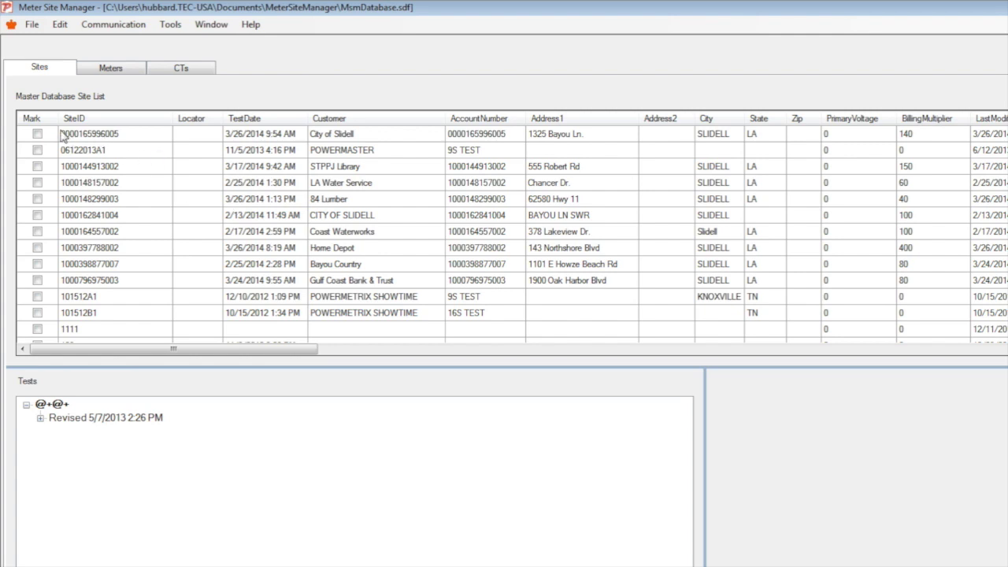
{"action": "right_click", "coordinate": [36, 123]}
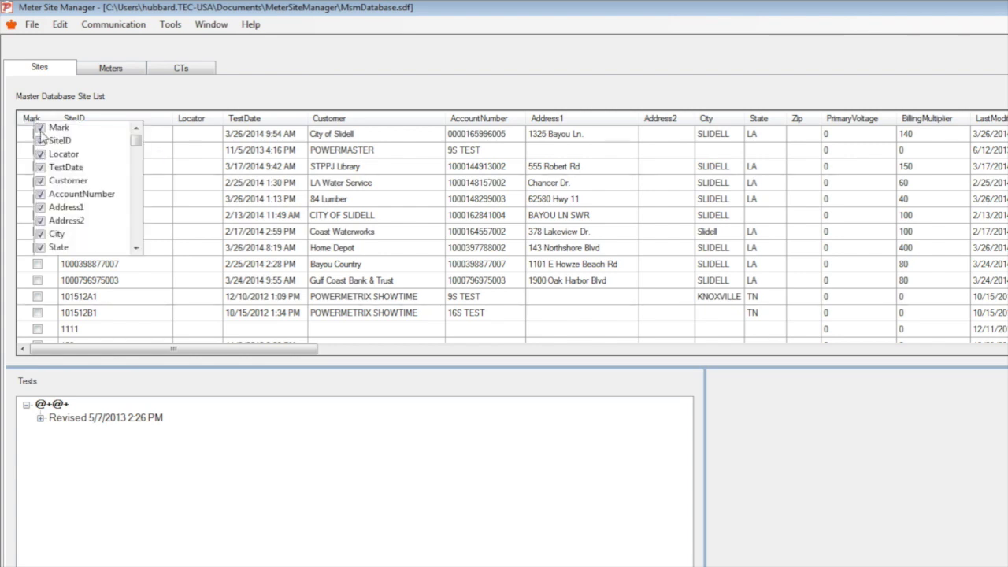
{"action": "right_click", "coordinate": [26, 119]}
{"action": "left_click", "coordinate": [199, 102]}
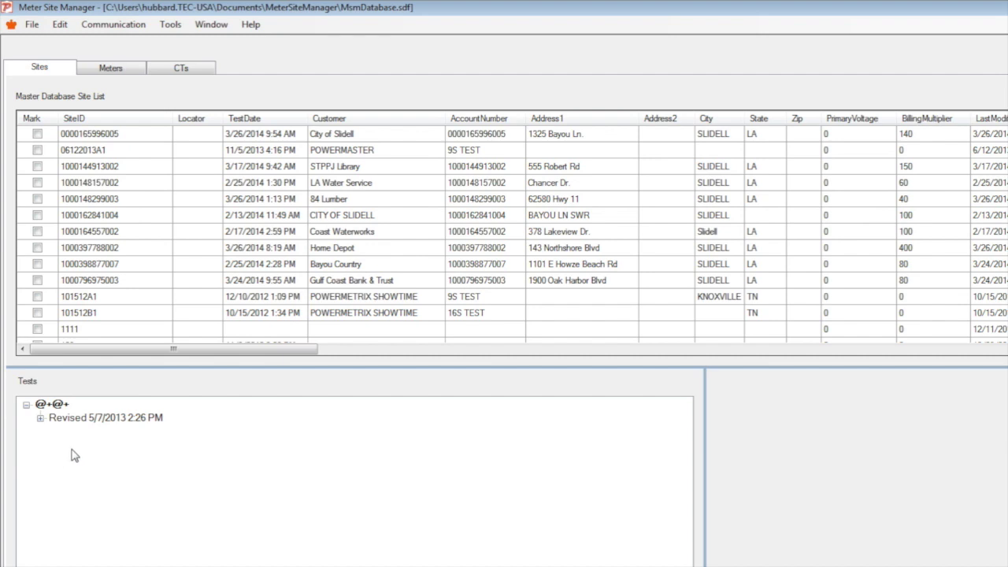
Expand the 5/7/2013 2:26 PM revision and its 5/8/2013 7:38 AM and 5/7/2013 2:26 PM test sessions in the Tests tree.
{"action": "left_click", "coordinate": [40, 418]}
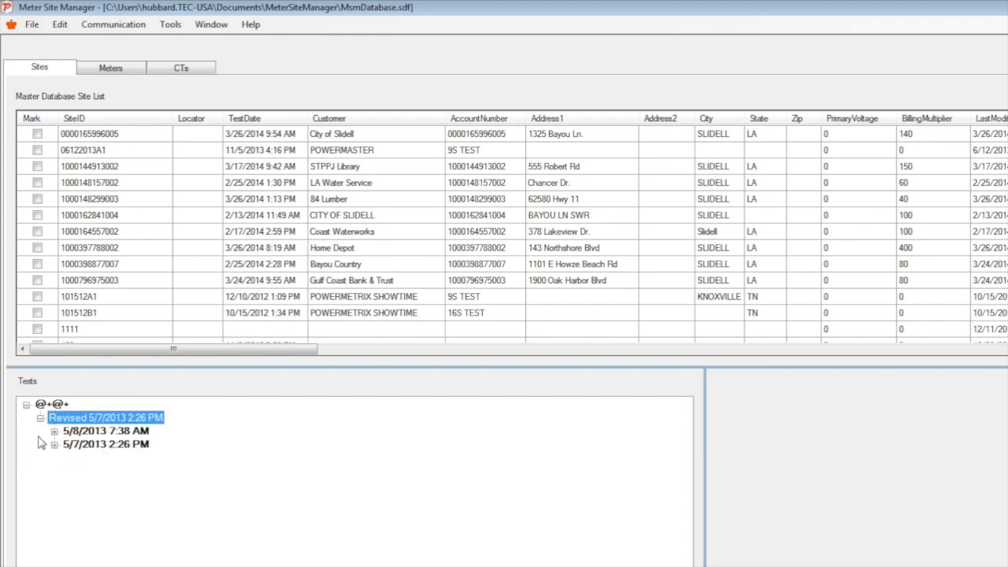
{"action": "left_click", "coordinate": [54, 431]}
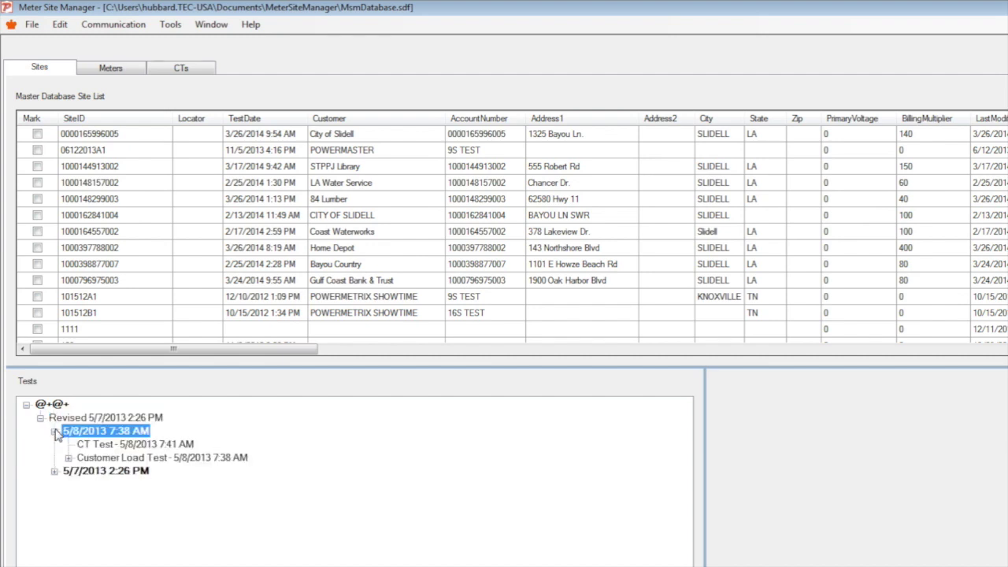
{"action": "left_click", "coordinate": [53, 471]}
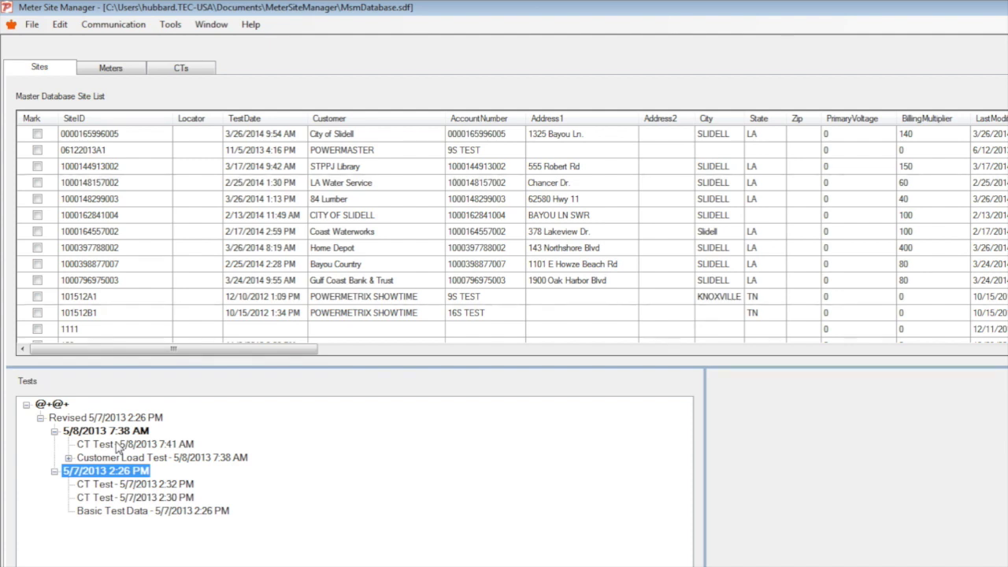
Bring up the print options for the 5/7/2013 2:26 PM revision, look through the available printers, and leave without printing.
{"action": "left_click", "coordinate": [85, 419]}
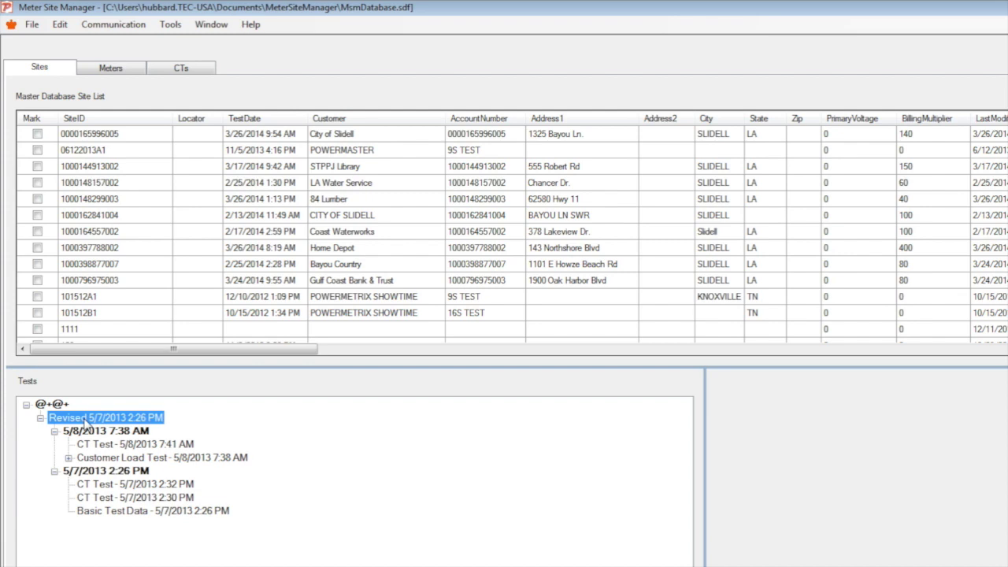
{"action": "key", "text": "Down"}
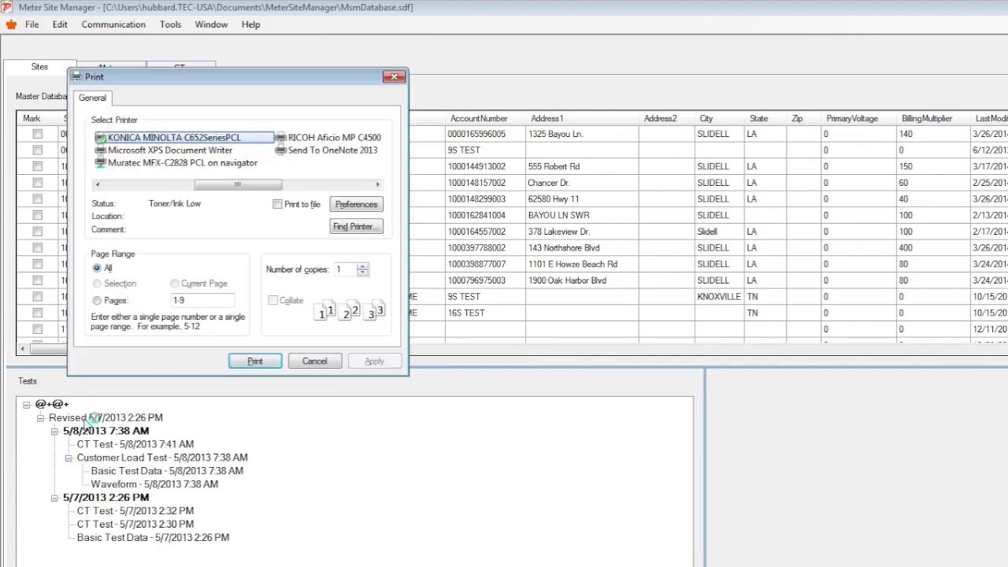
{"action": "left_click_drag", "start_coordinate": [225, 187], "coordinate": [136, 188]}
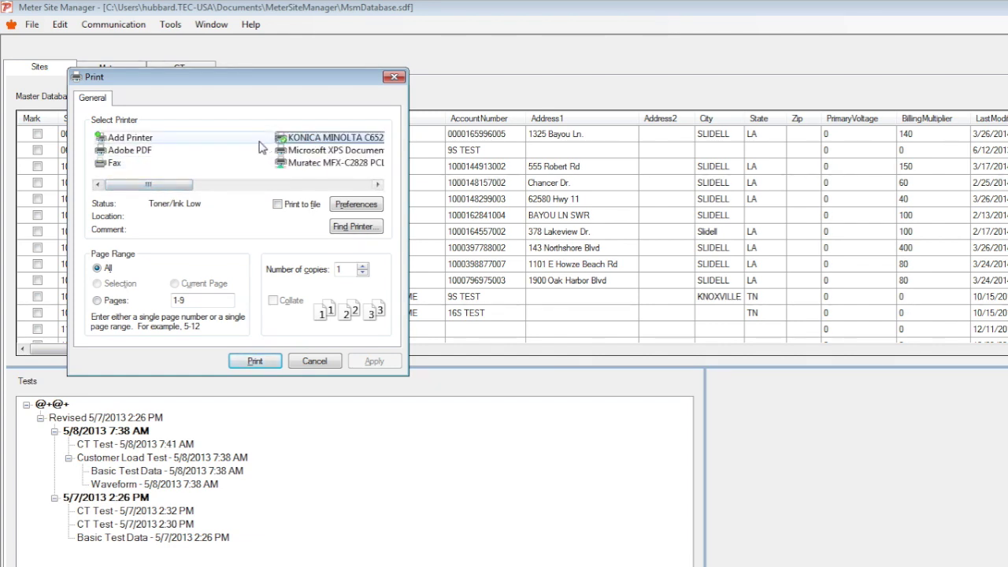
{"action": "left_click", "coordinate": [379, 186]}
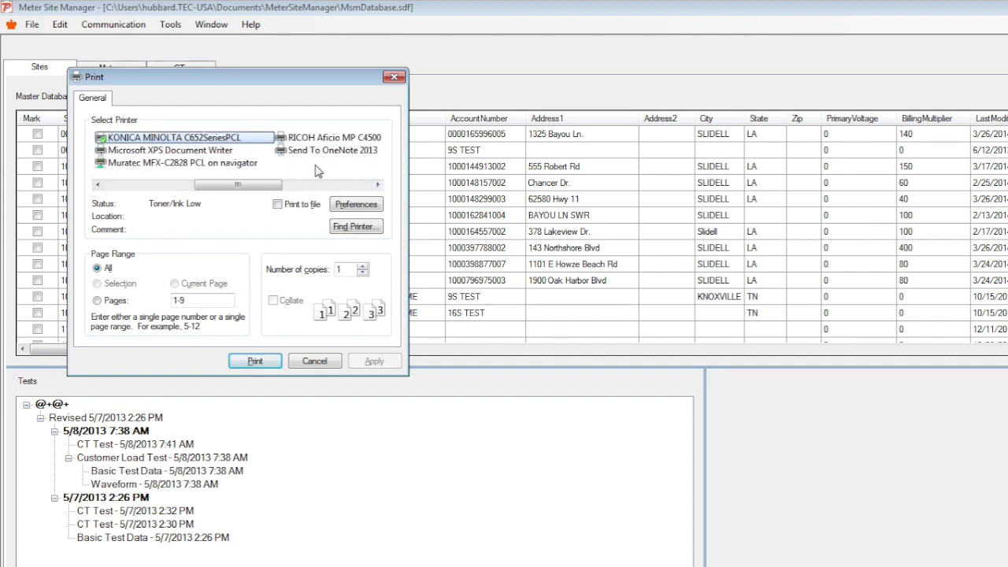
{"action": "left_click", "coordinate": [327, 363]}
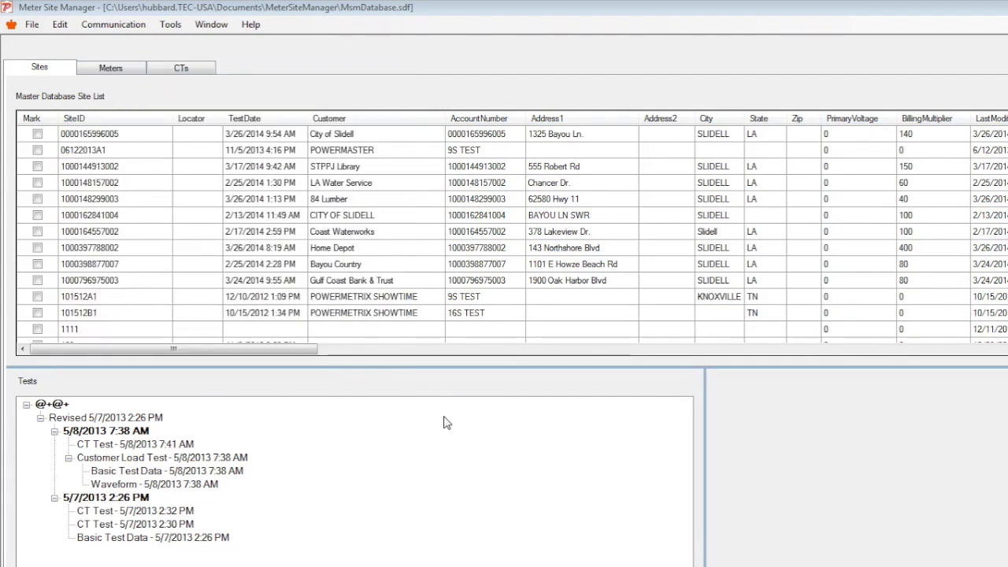
{"action": "left_click", "coordinate": [59, 25]}
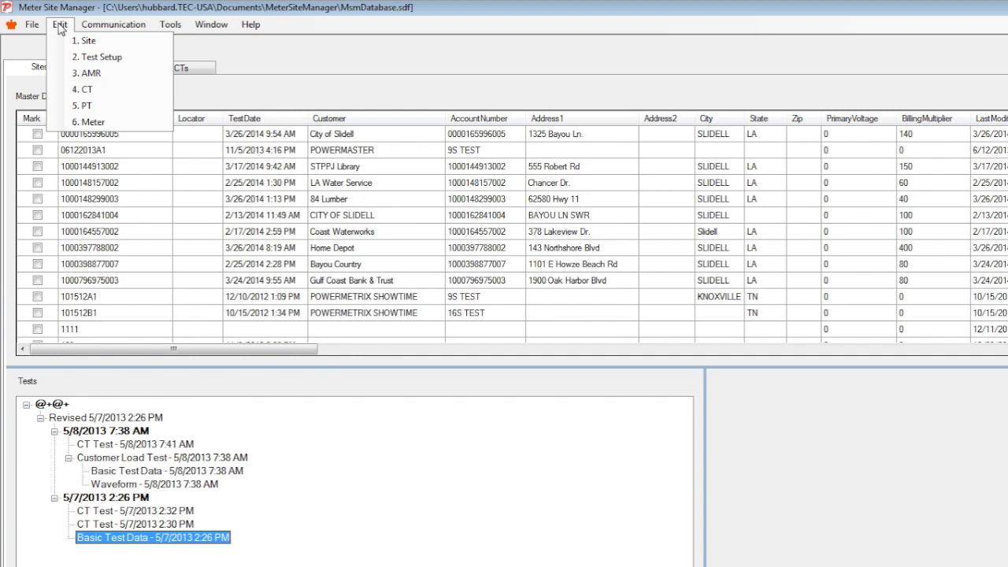
{"action": "mouse_move", "coordinate": [110, 26]}
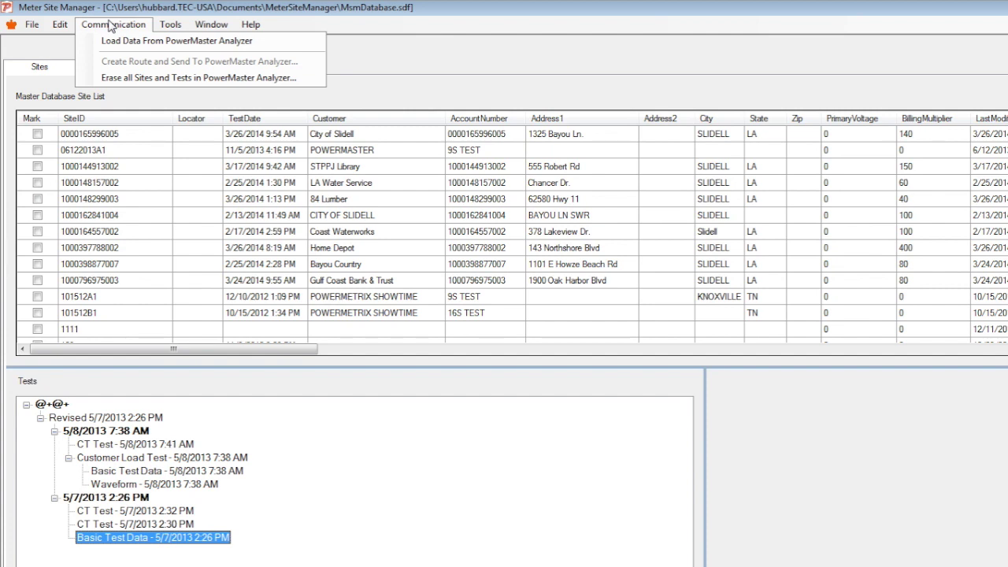
Mark the STPPJ Library, LA Water Service and 84 Lumber sites plus the CITY OF SLIDELL site directly below them.
{"action": "left_click", "coordinate": [37, 169]}
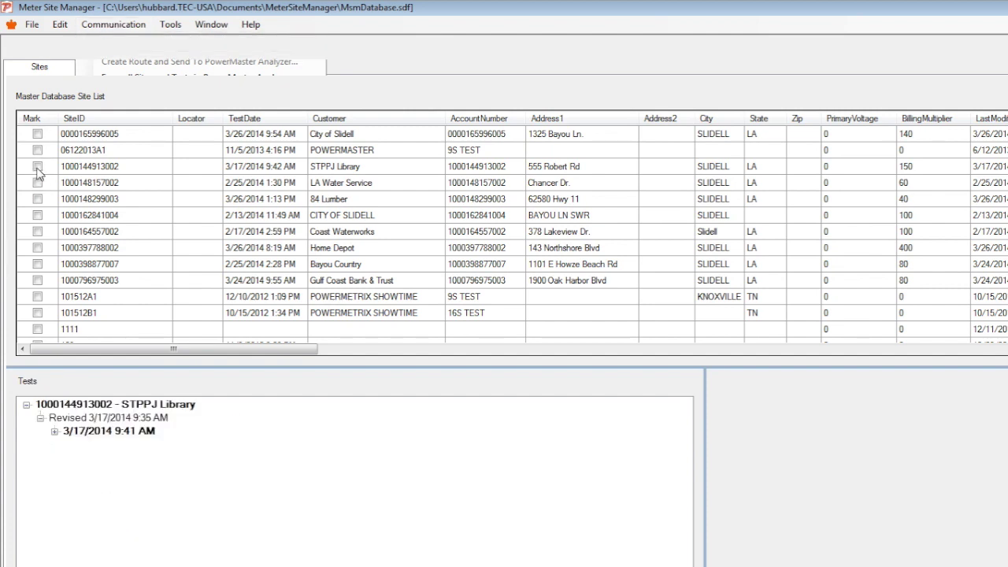
{"action": "left_click", "coordinate": [37, 166]}
{"action": "left_click", "coordinate": [37, 183]}
{"action": "left_click", "coordinate": [37, 198]}
{"action": "left_click", "coordinate": [37, 215]}
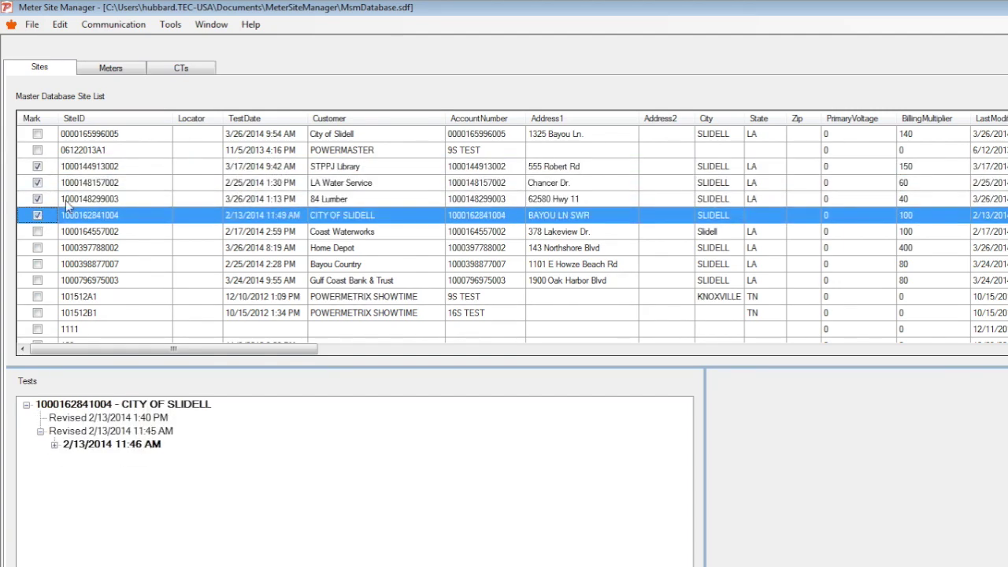
Review the Create Route options for sending the marked sites to the PowerMaster Analyzer, and leave without sending.
{"action": "left_click", "coordinate": [130, 26]}
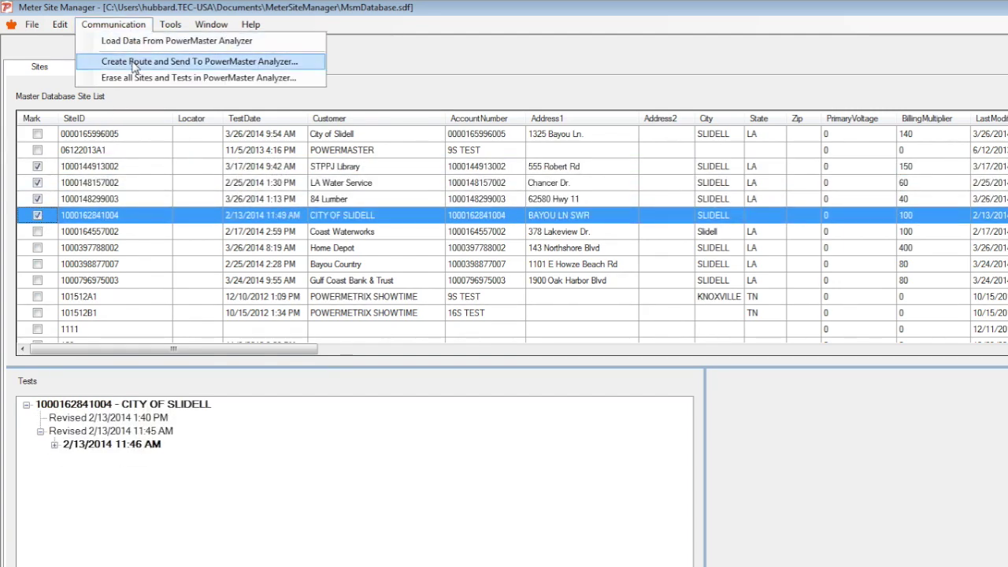
{"action": "left_click", "coordinate": [134, 66]}
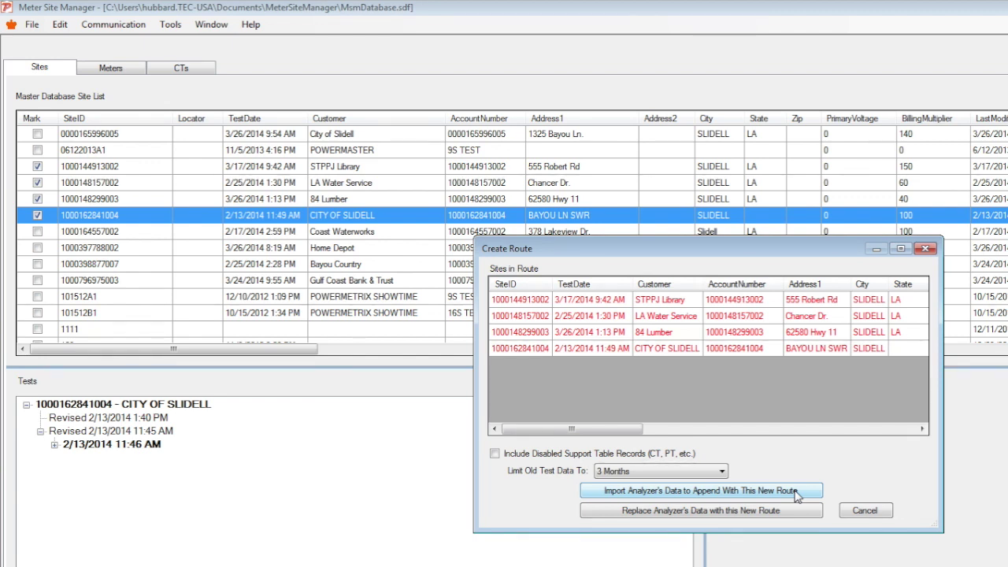
{"action": "left_click", "coordinate": [887, 510]}
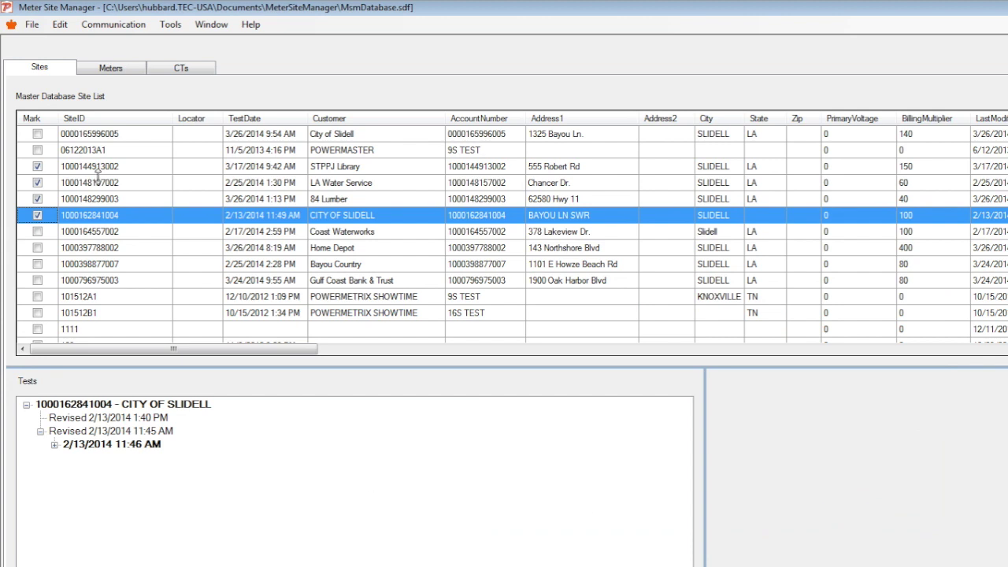
Look through the available setup names in Phantom Load Setup, keeping 16S selected, and close the window.
{"action": "left_click", "coordinate": [168, 26]}
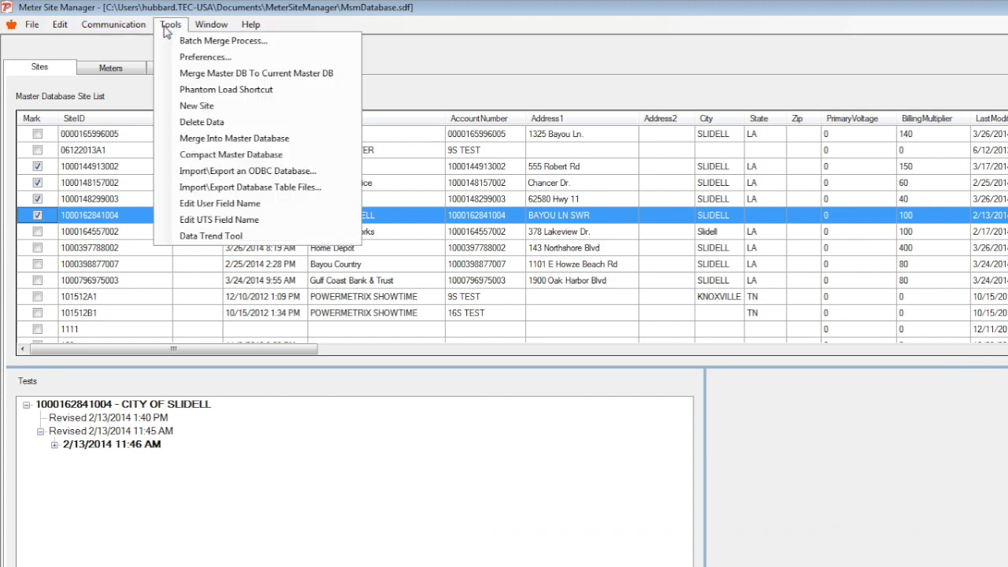
{"action": "left_click", "coordinate": [224, 92]}
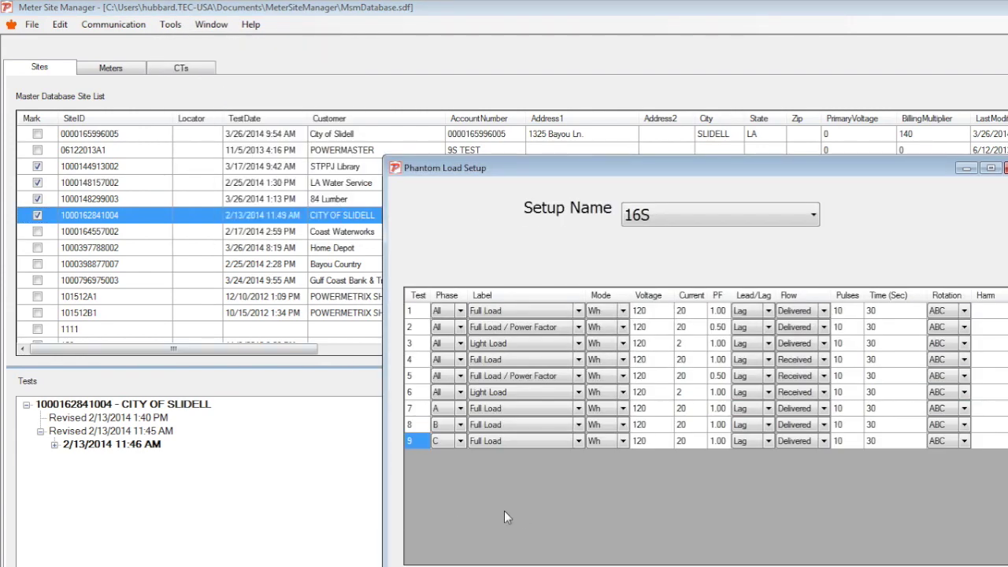
{"action": "left_click", "coordinate": [814, 215]}
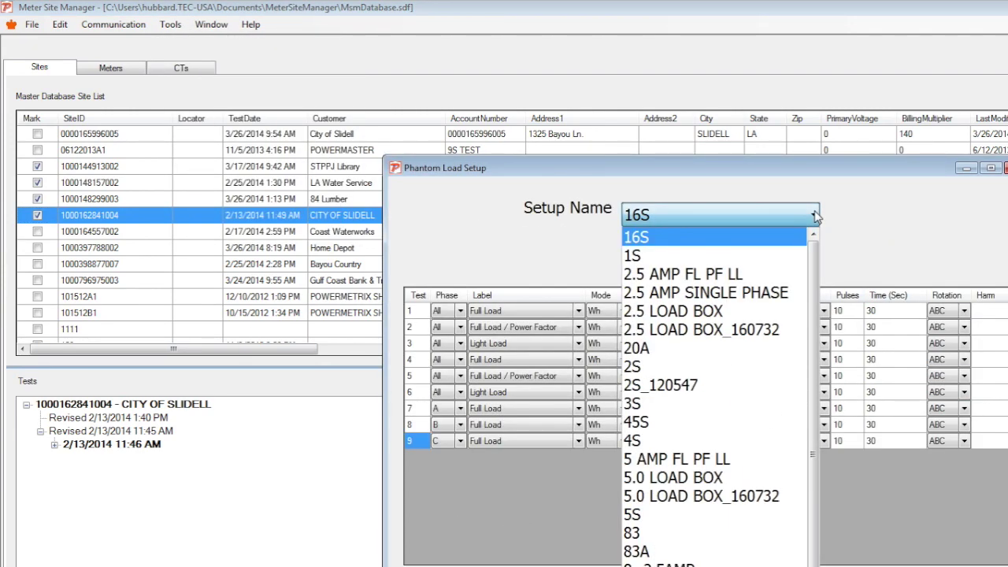
{"action": "left_click", "coordinate": [816, 218]}
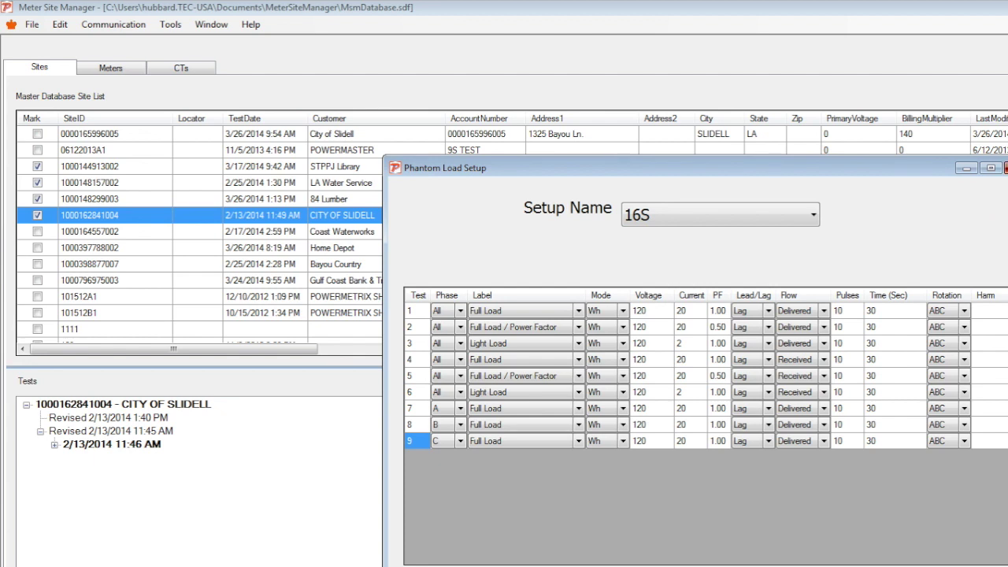
{"action": "left_click", "coordinate": [1006, 167]}
View the custom field names in the User Field Name Editor and leave without editing them.
{"action": "left_click", "coordinate": [170, 25]}
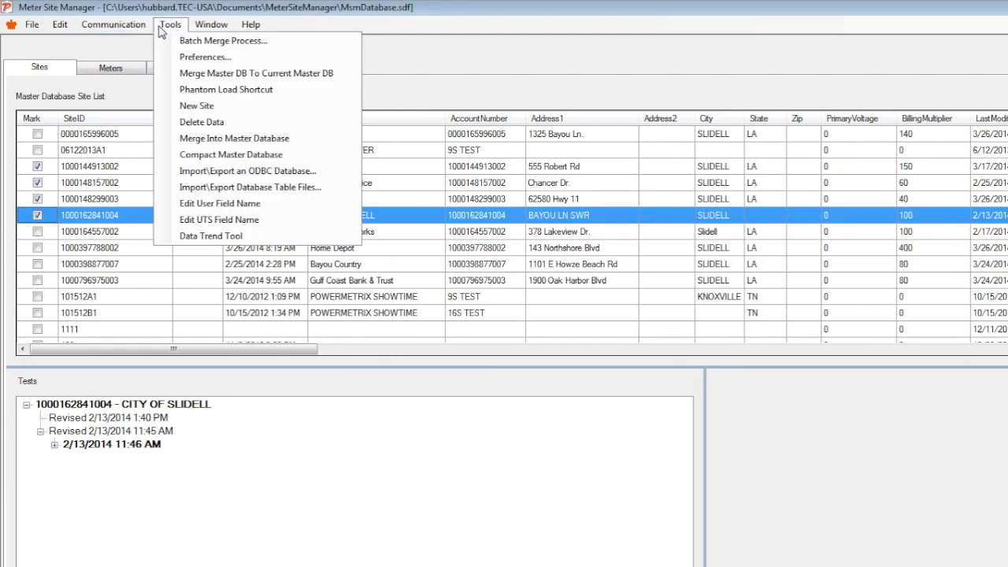
{"action": "left_click", "coordinate": [266, 208]}
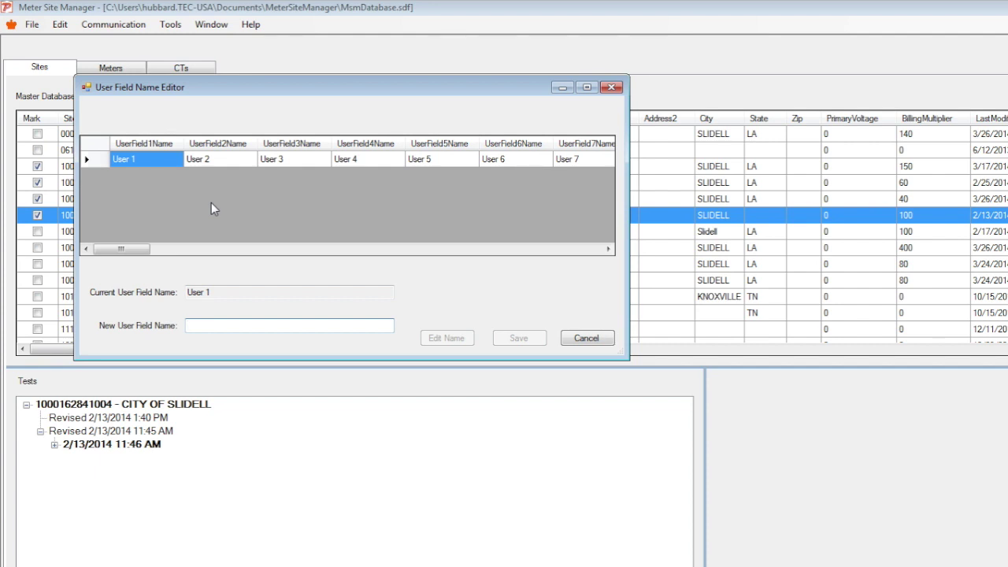
{"action": "left_click", "coordinate": [581, 339]}
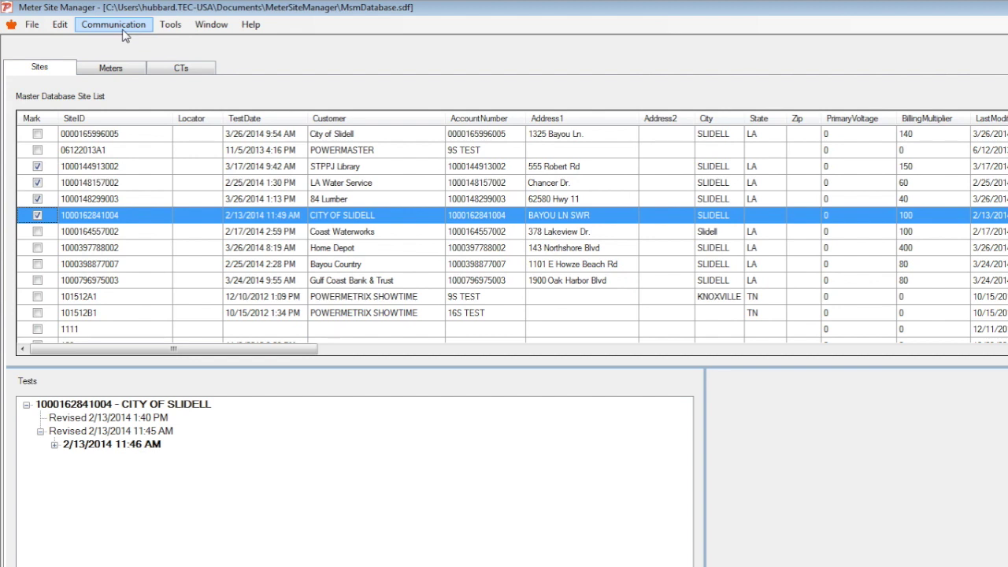
{"action": "left_click", "coordinate": [170, 24]}
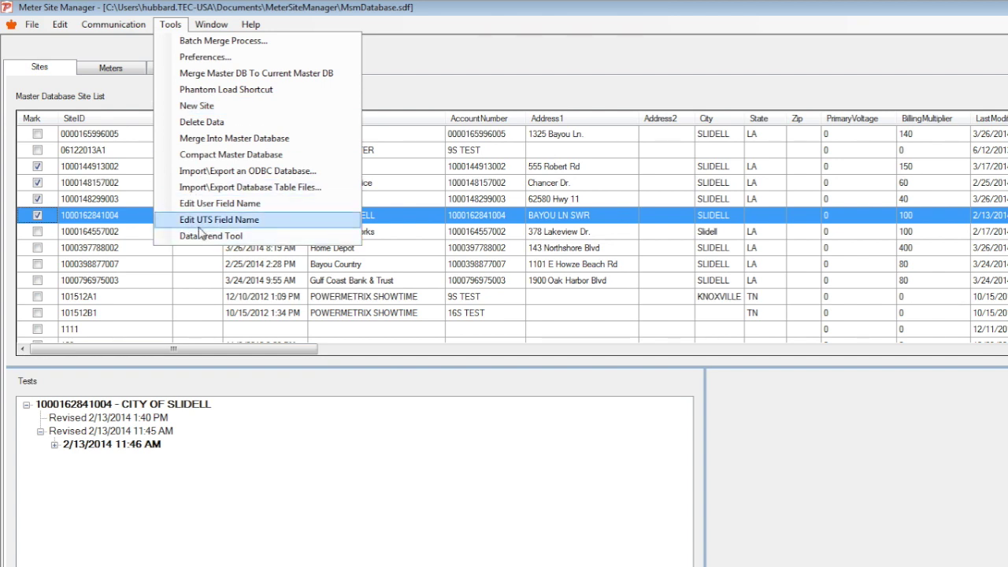
{"action": "left_click", "coordinate": [474, 79]}
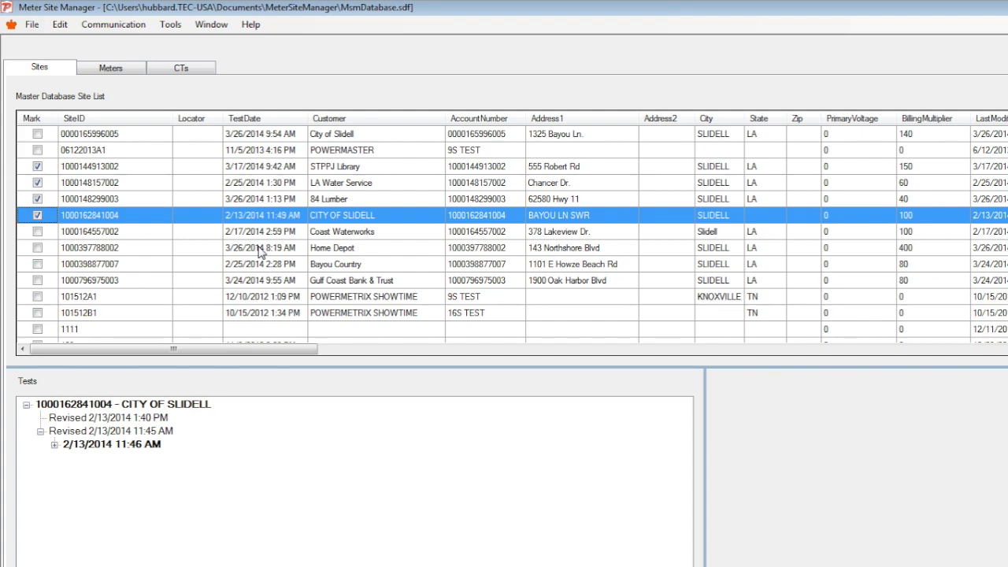
Filter the site list to sites whose MeterForm is not equal to 9.
{"action": "left_click_drag", "start_coordinate": [259, 349], "coordinate": [1001, 385]}
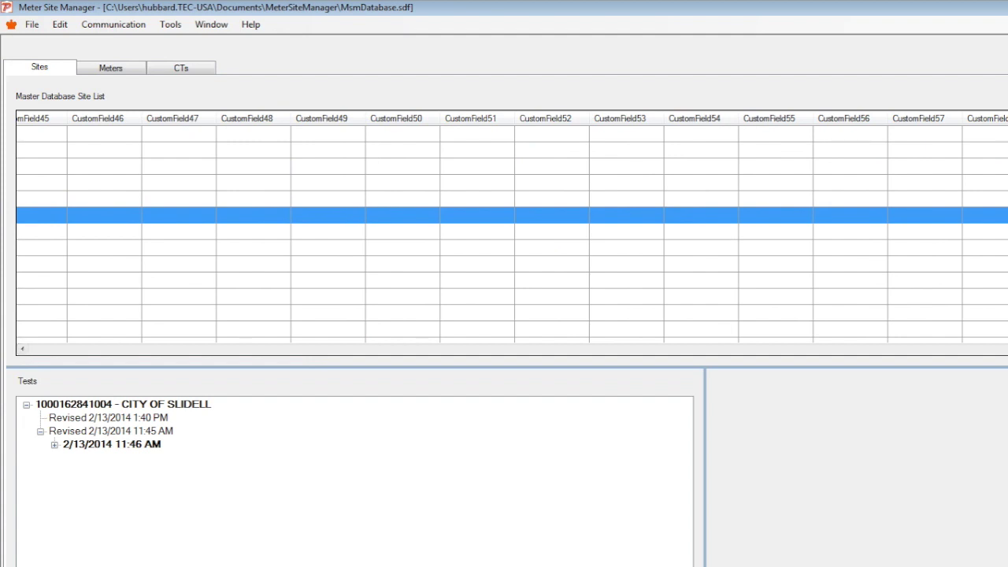
{"action": "left_click", "coordinate": [118, 134]}
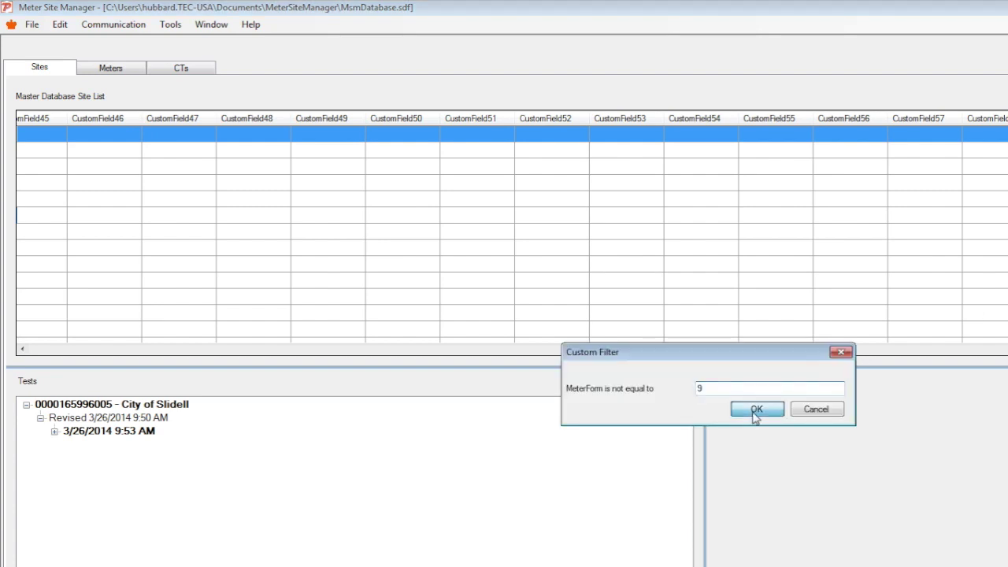
{"action": "left_click", "coordinate": [755, 411]}
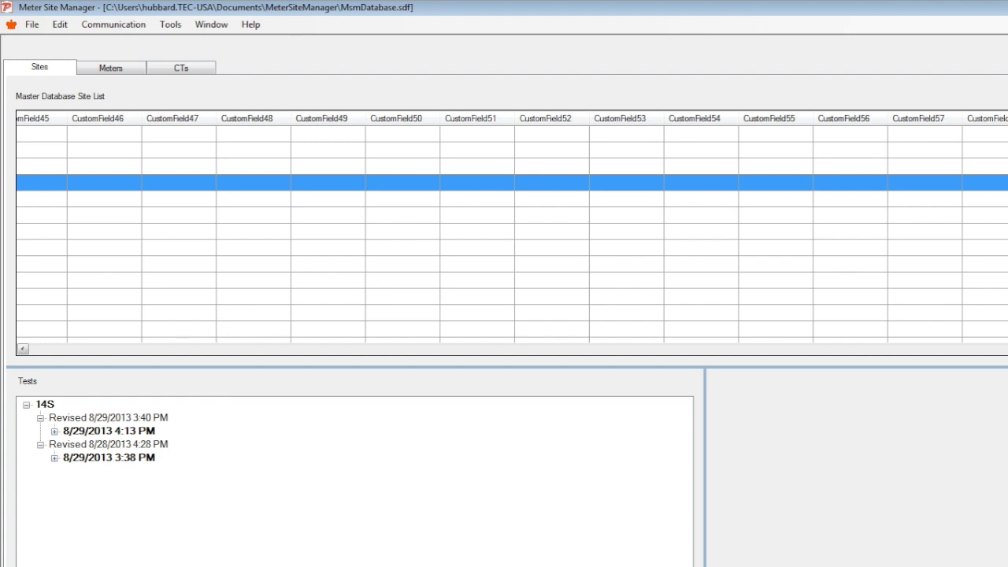
Add a filter so that only sites whose SiteID does not contain 2 are listed.
{"action": "left_click_drag", "start_coordinate": [1007, 349], "coordinate": [232, 338]}
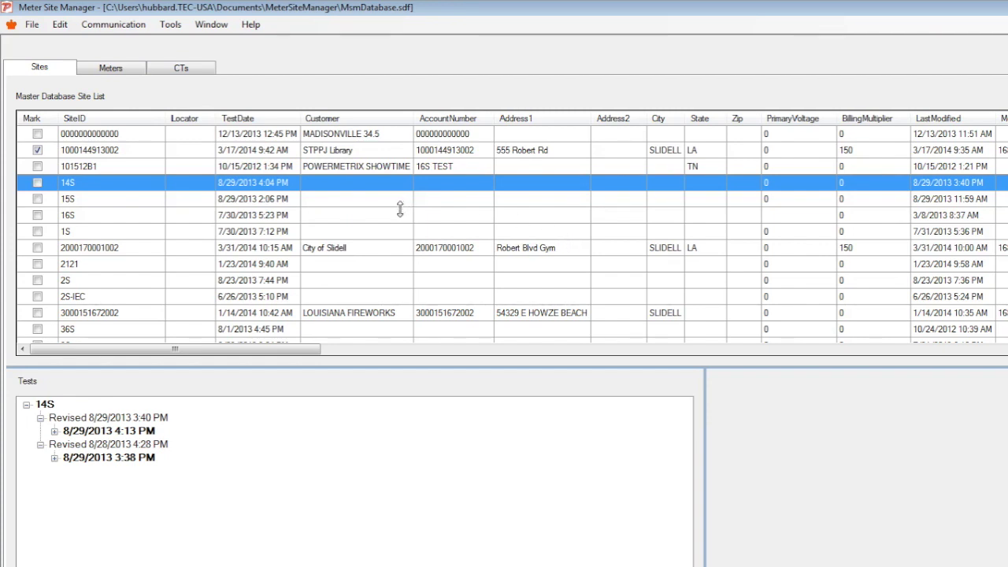
{"action": "right_click", "coordinate": [89, 188]}
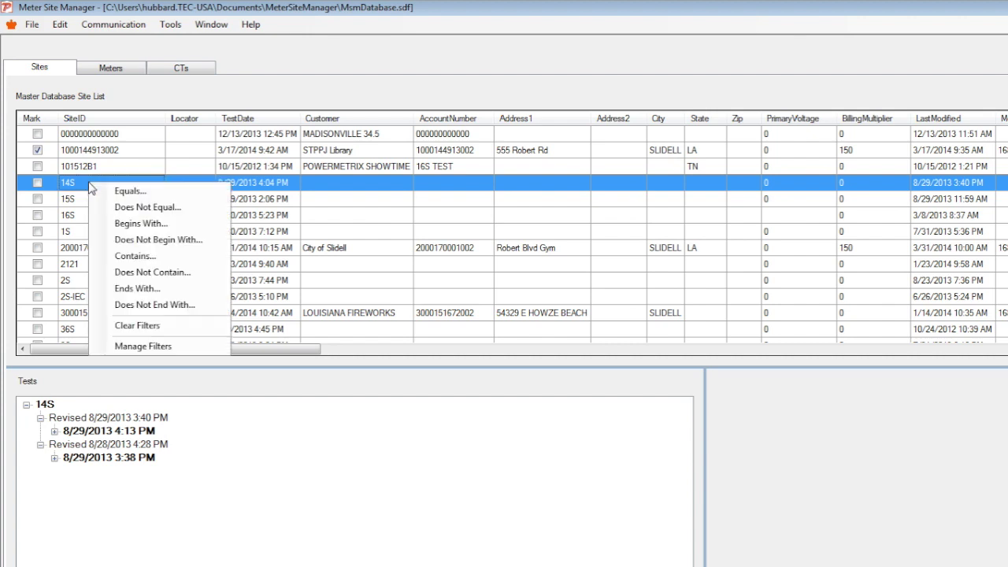
{"action": "left_click", "coordinate": [142, 272]}
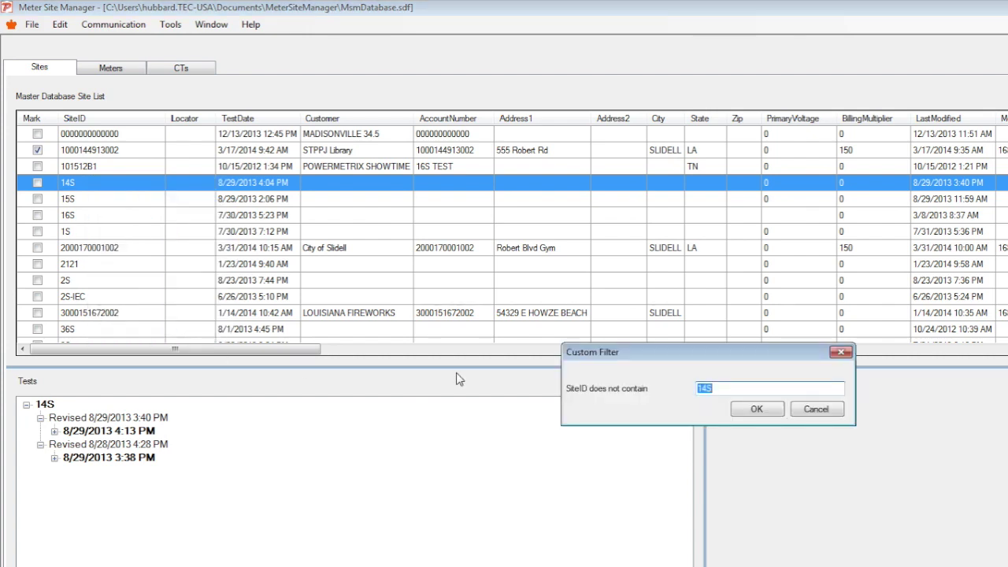
{"action": "type", "text": "S"}
{"action": "left_click", "coordinate": [748, 411]}
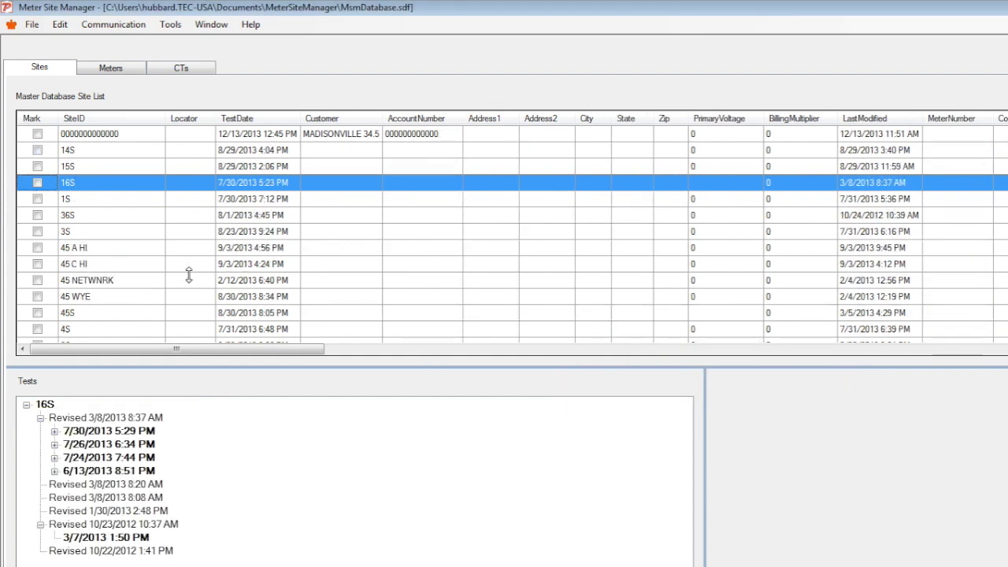
Add a filter for sites whose MeterForm is equal to 45.
{"action": "left_click_drag", "start_coordinate": [206, 351], "coordinate": [1007, 351]}
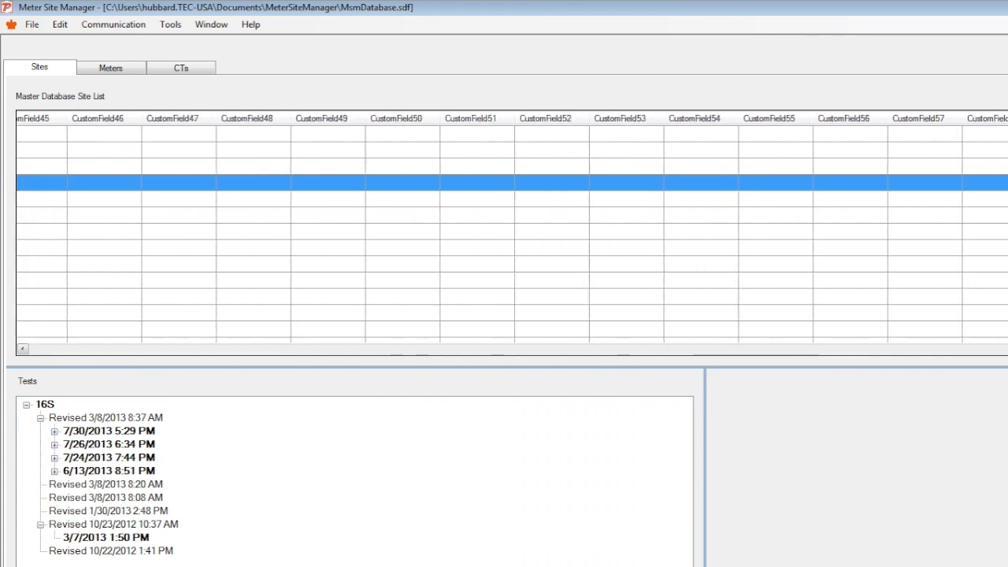
{"action": "left_click", "coordinate": [512, 313]}
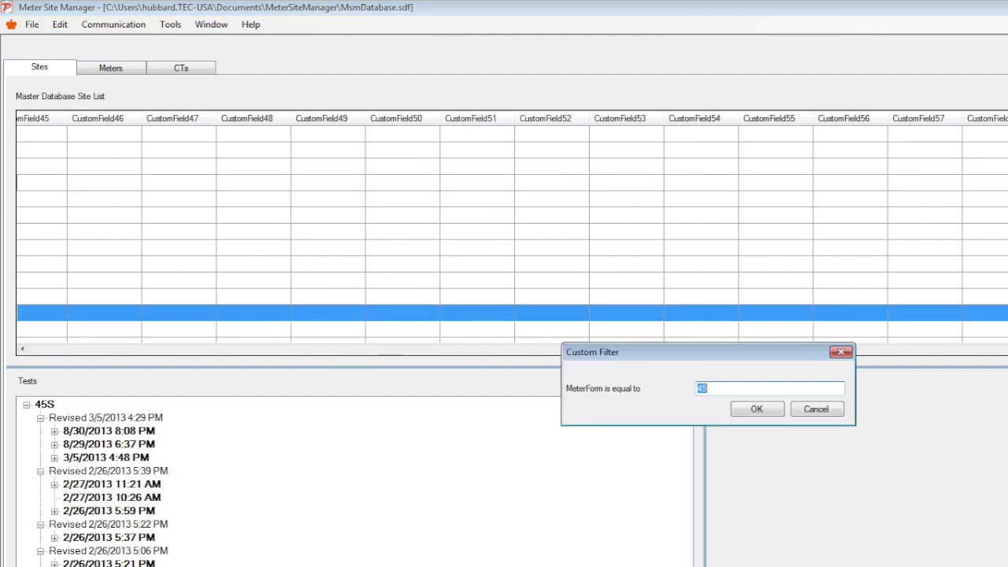
{"action": "left_click", "coordinate": [753, 408]}
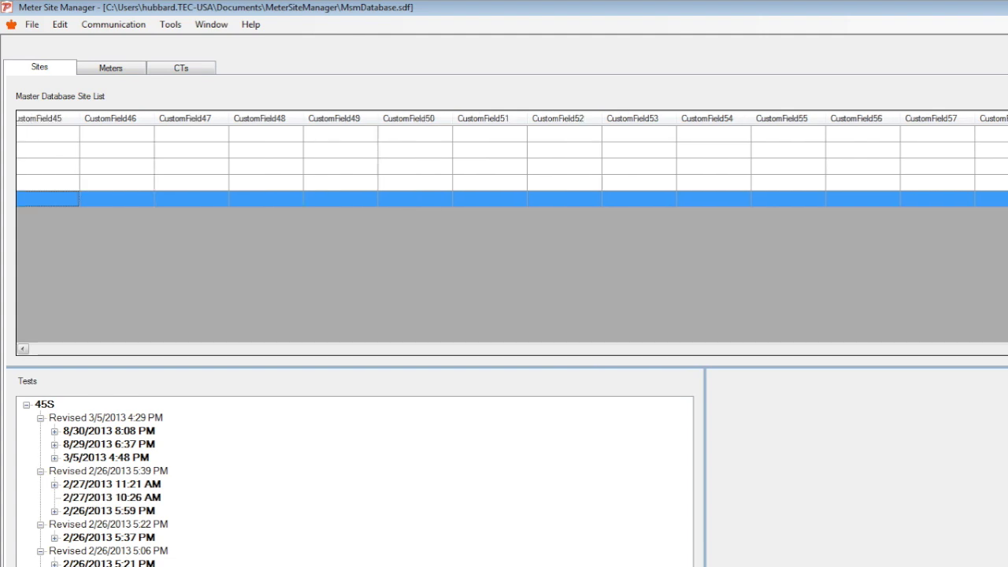
Mark the filtered sites 45 A HI, 45 C HI, 45 NETWNRK, 45 WYE and 45S.
{"action": "left_click_drag", "start_coordinate": [977, 350], "coordinate": [59, 380]}
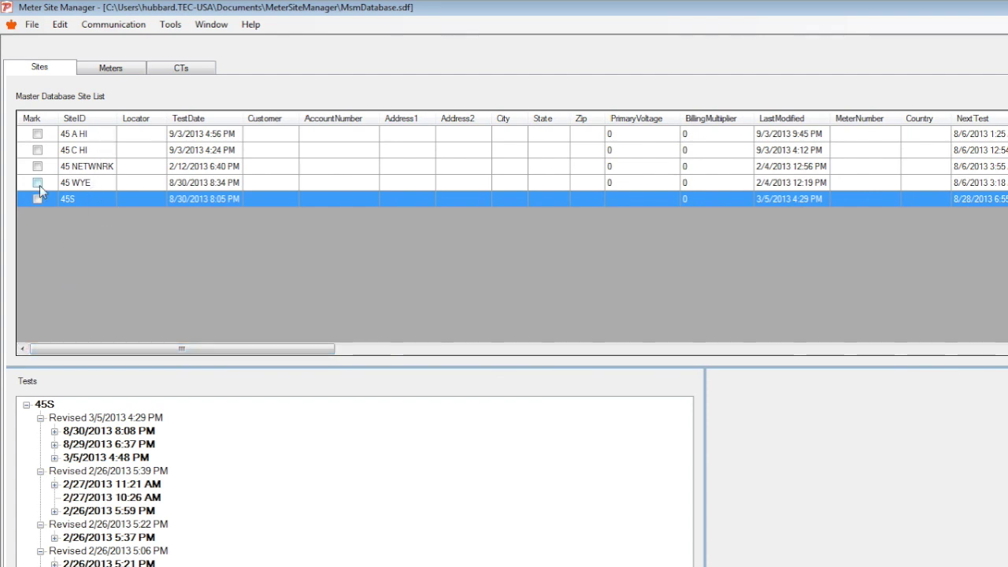
{"action": "left_click", "coordinate": [37, 134]}
{"action": "left_click", "coordinate": [37, 150]}
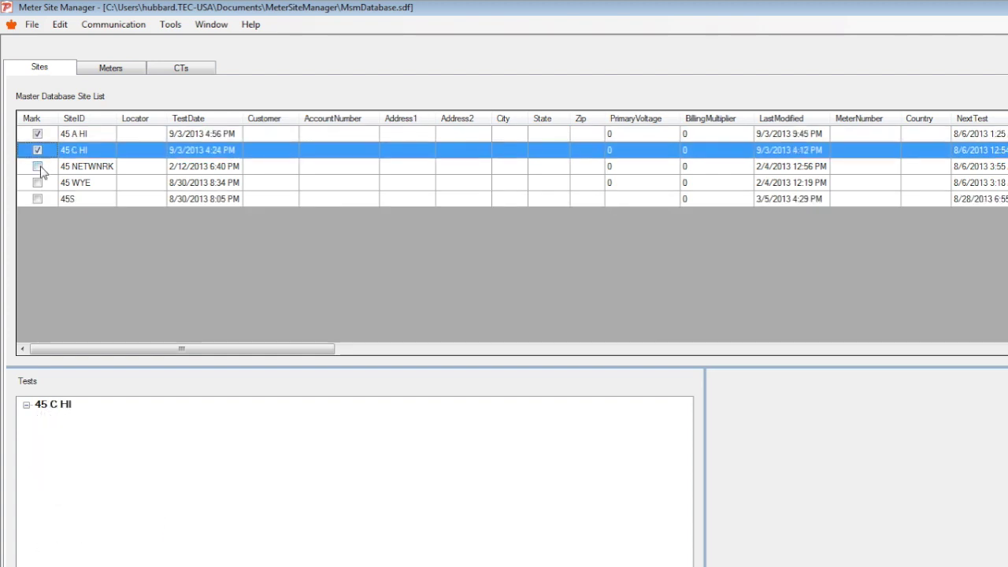
{"action": "left_click", "coordinate": [37, 166]}
{"action": "left_click", "coordinate": [37, 182]}
{"action": "left_click", "coordinate": [37, 198]}
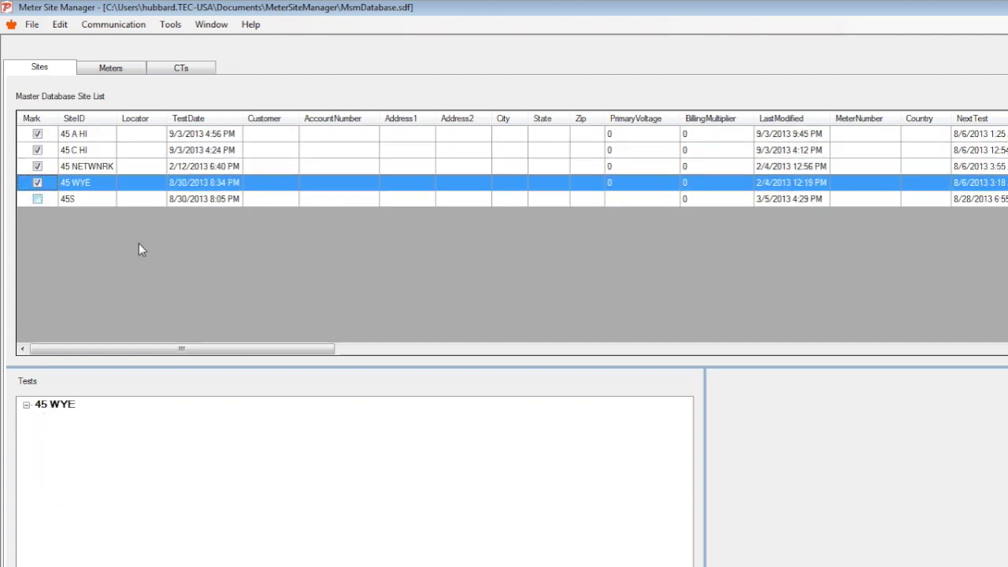
Review the Create Route window for the marked form 45 sites and leave without sending the route.
{"action": "left_click", "coordinate": [122, 30]}
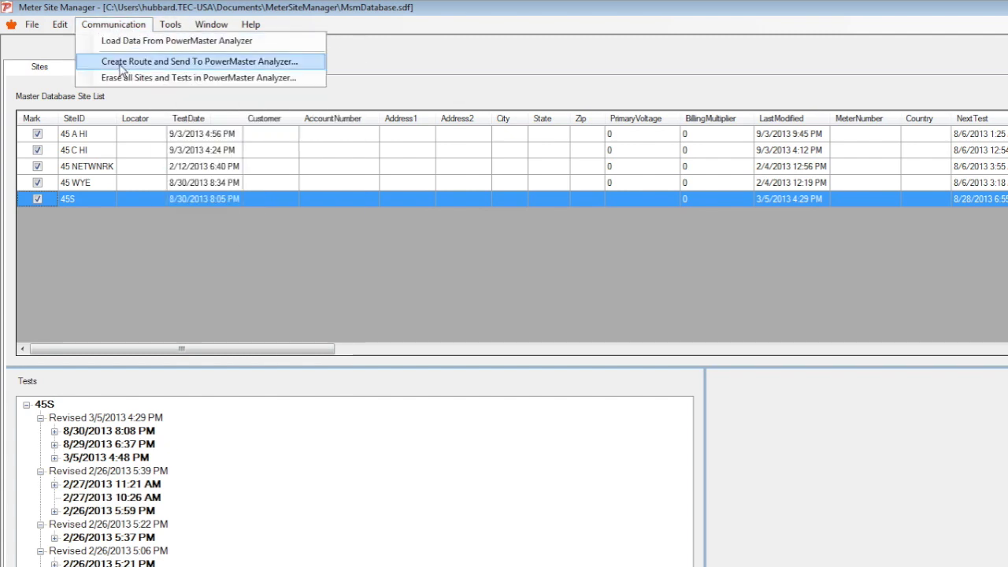
{"action": "left_click", "coordinate": [121, 63]}
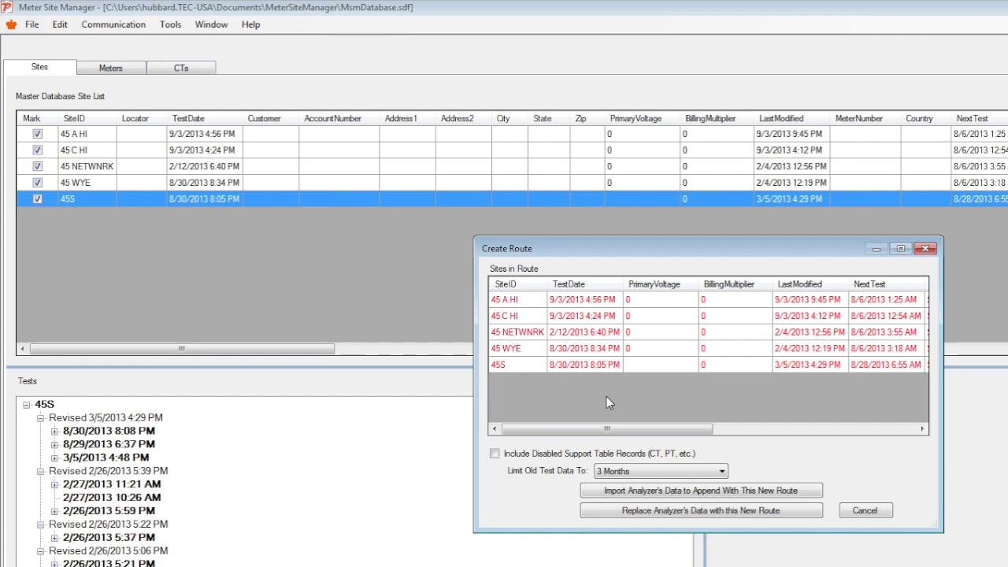
{"action": "left_click", "coordinate": [865, 513]}
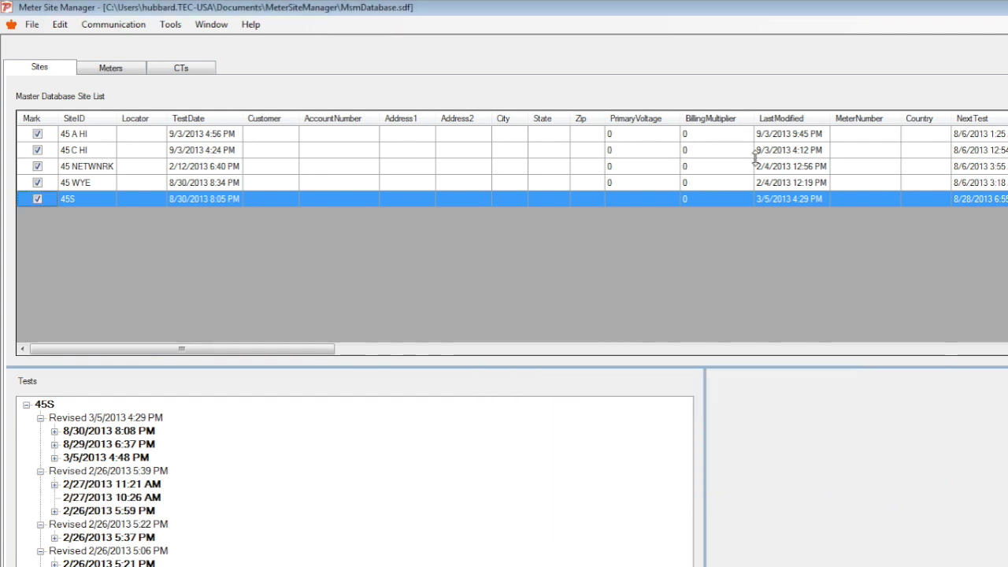
Remove the SiteID NOT LIKE '%2%' filter from the active filters and apply the change.
{"action": "right_click", "coordinate": [462, 171]}
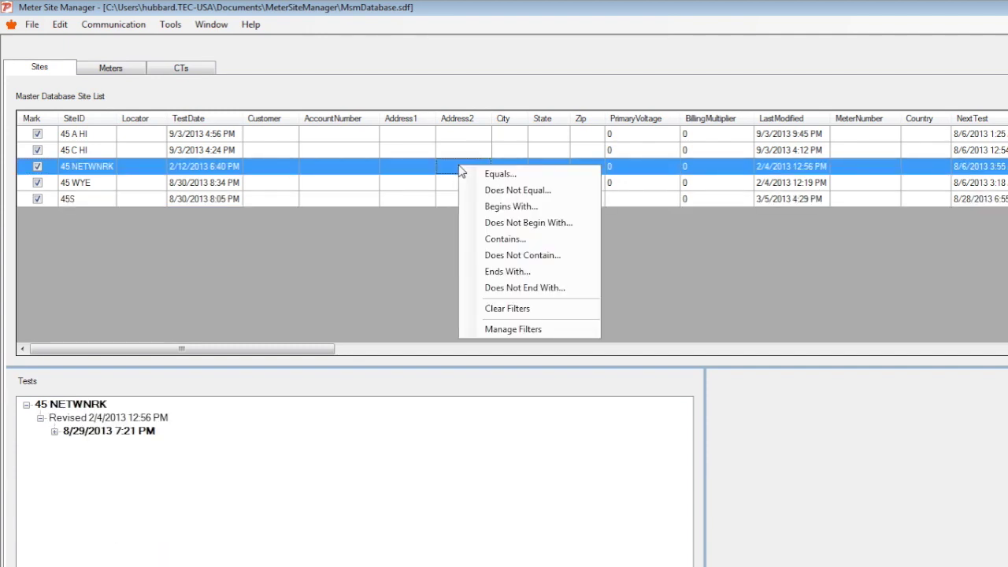
{"action": "left_click", "coordinate": [503, 331]}
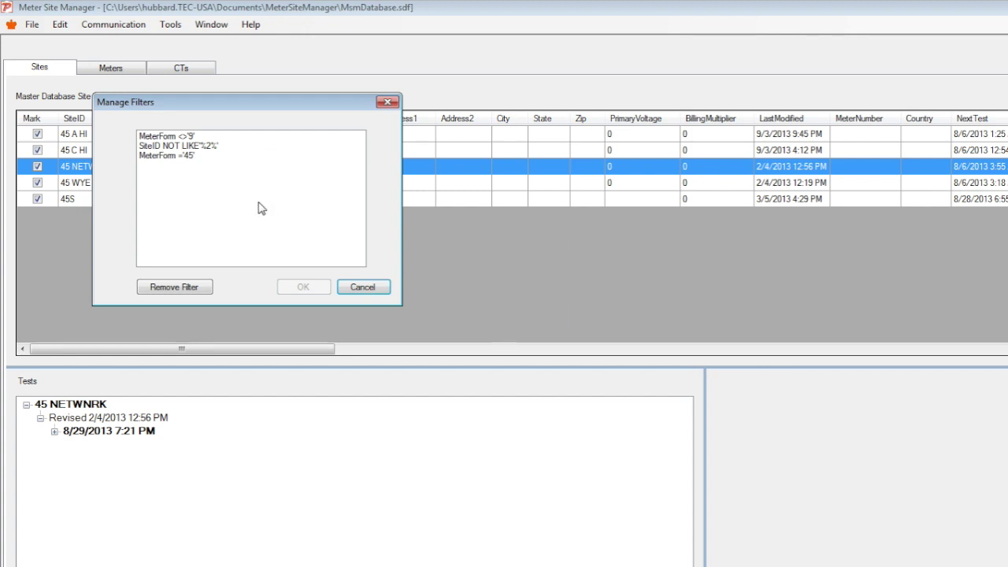
{"action": "left_click", "coordinate": [193, 146]}
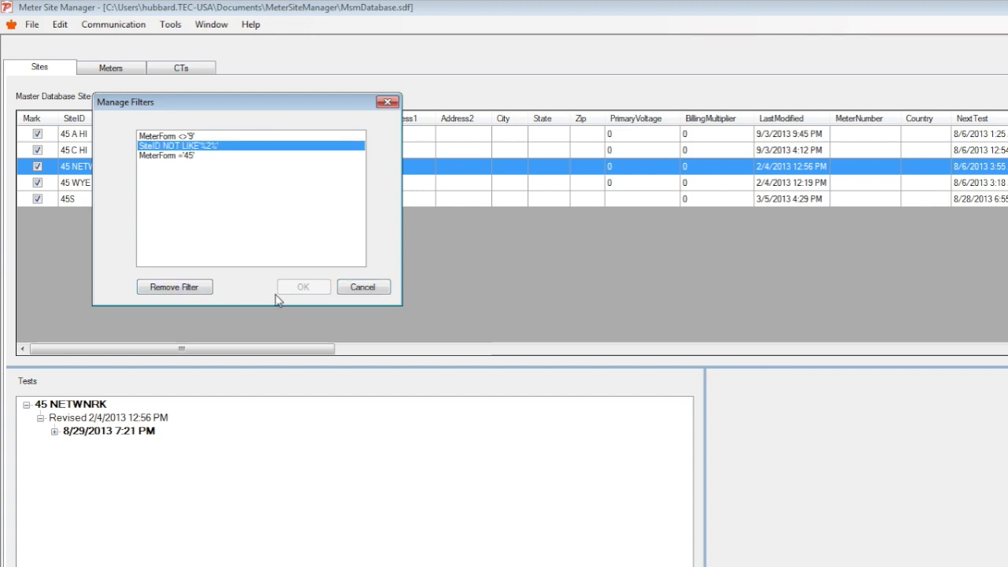
{"action": "left_click", "coordinate": [205, 288]}
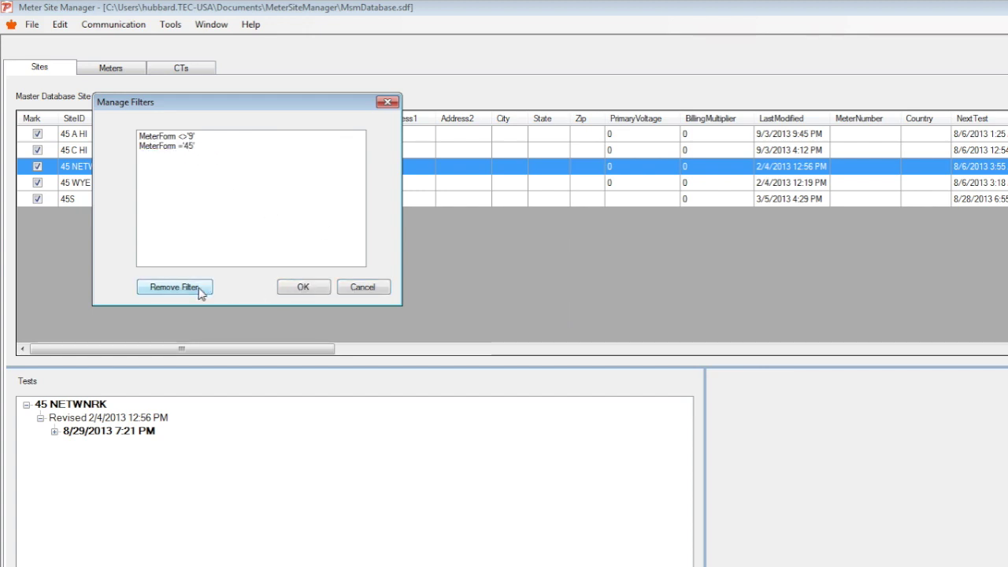
{"action": "left_click", "coordinate": [303, 287]}
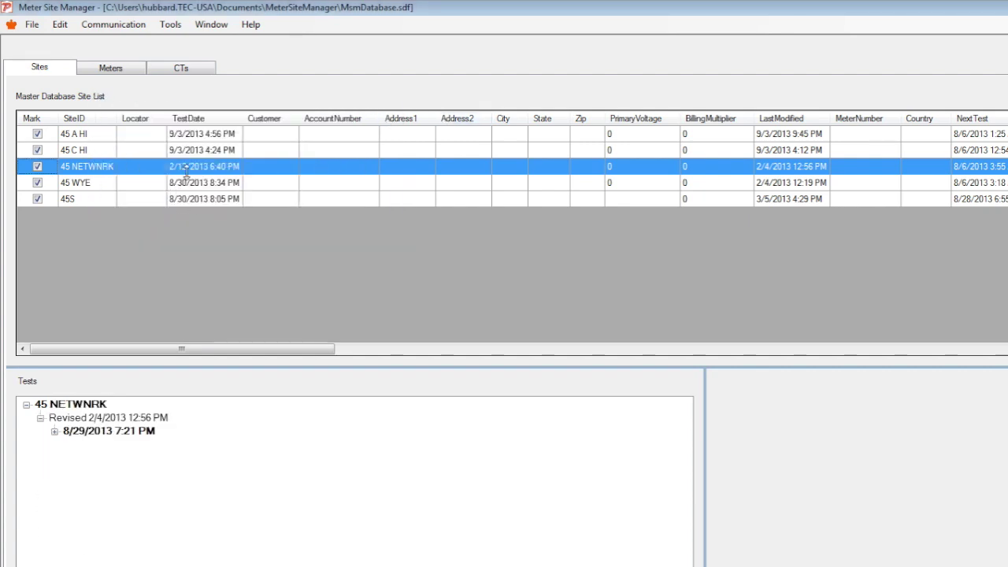
Remove the MeterForm ='45' filter from the active filters, and clear all remaining filters from the site list.
{"action": "right_click", "coordinate": [393, 174]}
{"action": "left_click", "coordinate": [440, 330]}
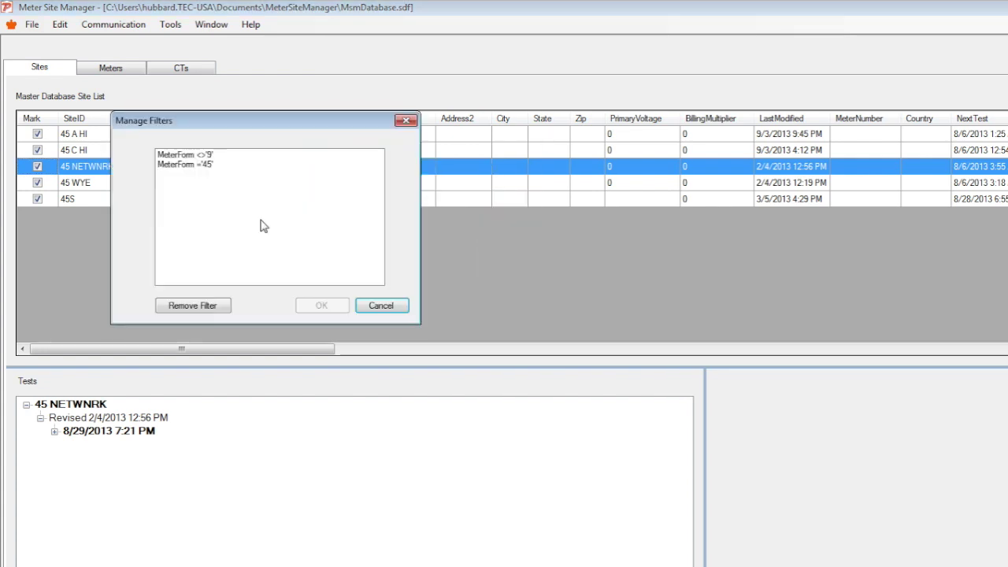
{"action": "left_click", "coordinate": [197, 165]}
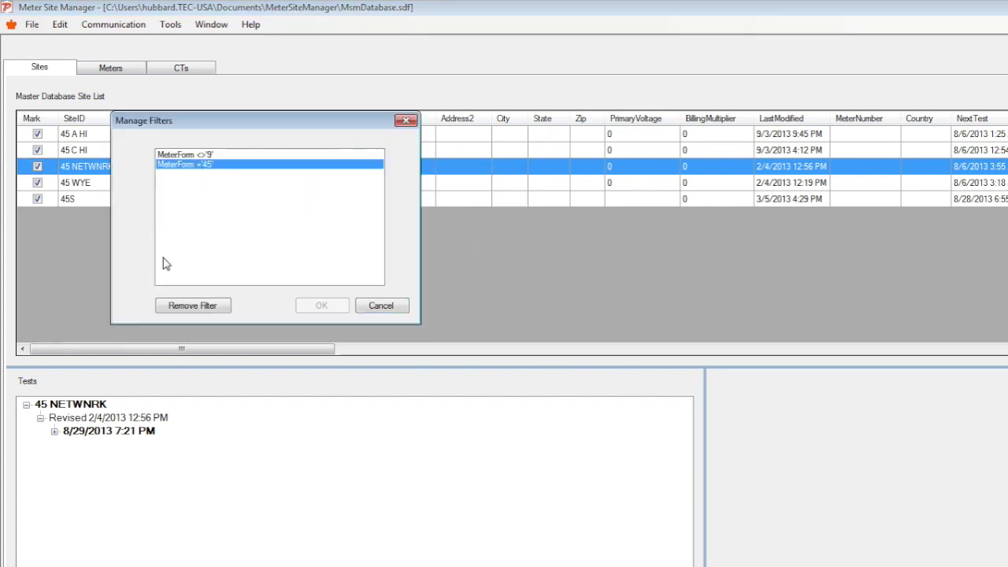
{"action": "left_click", "coordinate": [186, 308]}
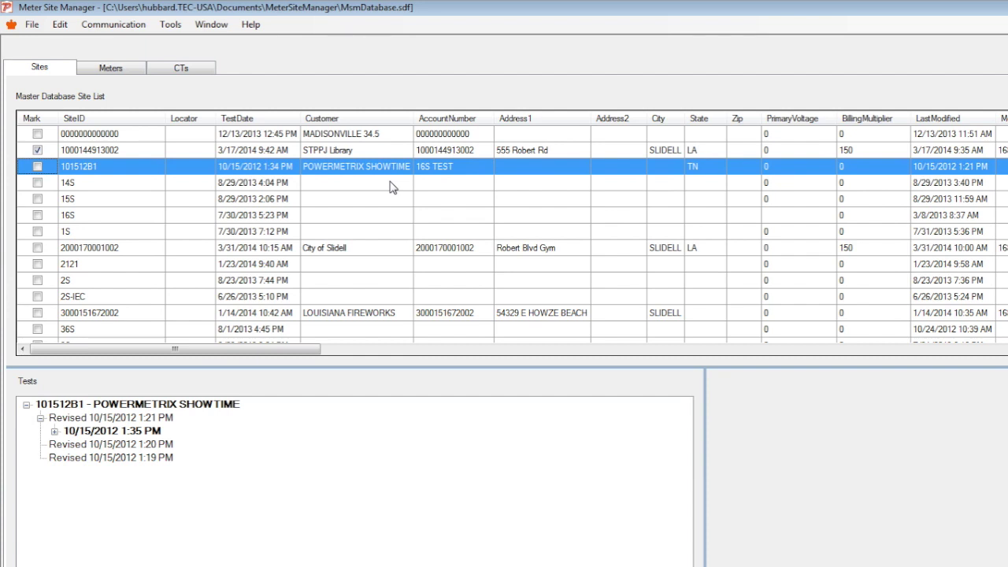
{"action": "right_click", "coordinate": [380, 184]}
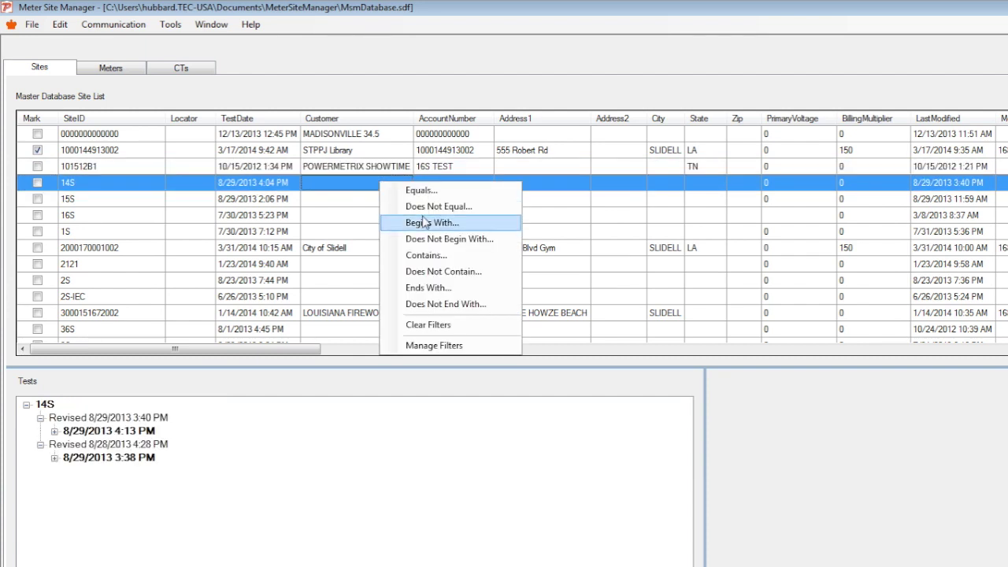
{"action": "left_click", "coordinate": [427, 324]}
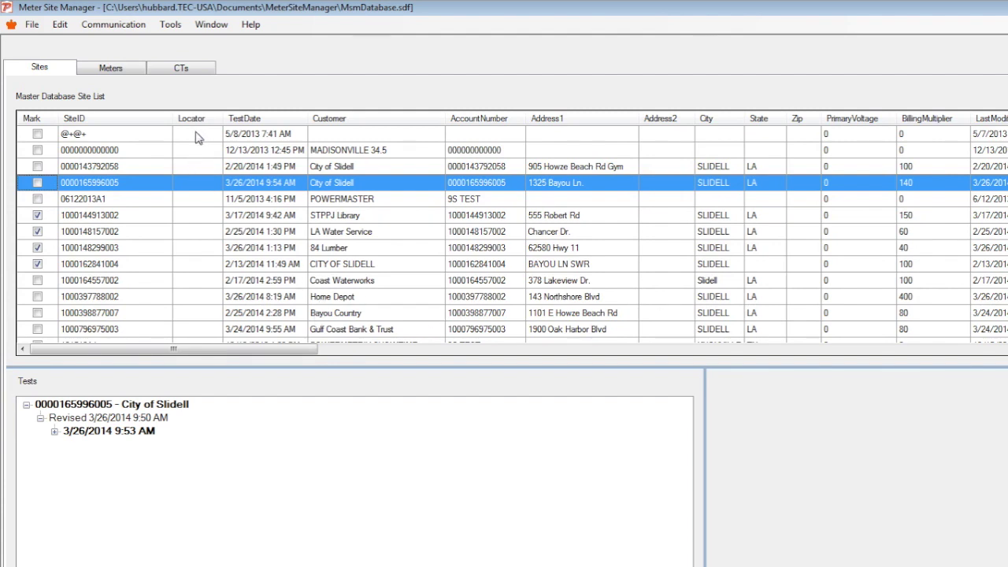
Filter the site list to TestDate greater than 5/8/2013 7:41:31 AM, and remove that filter again.
{"action": "right_click", "coordinate": [262, 139]}
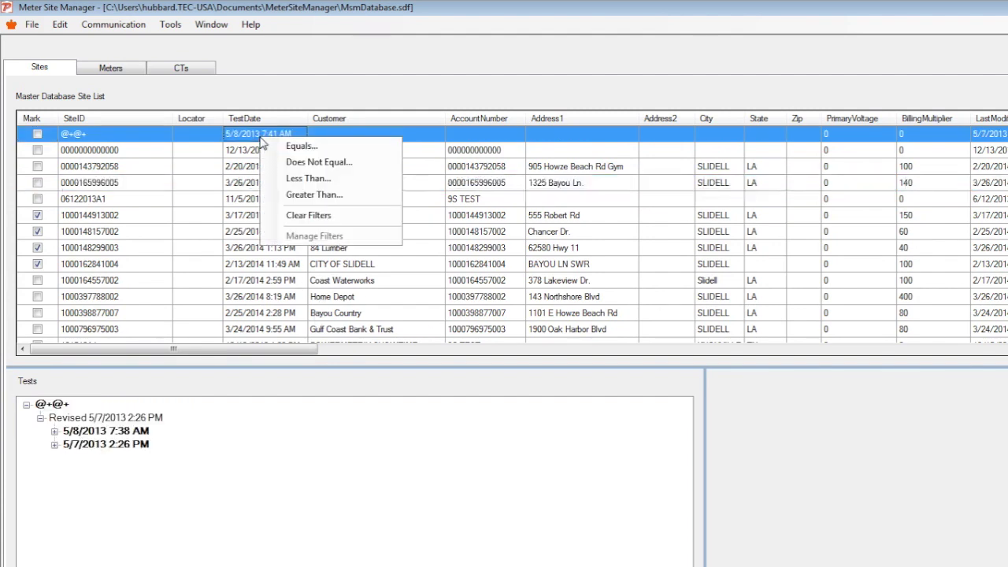
{"action": "left_click", "coordinate": [307, 194]}
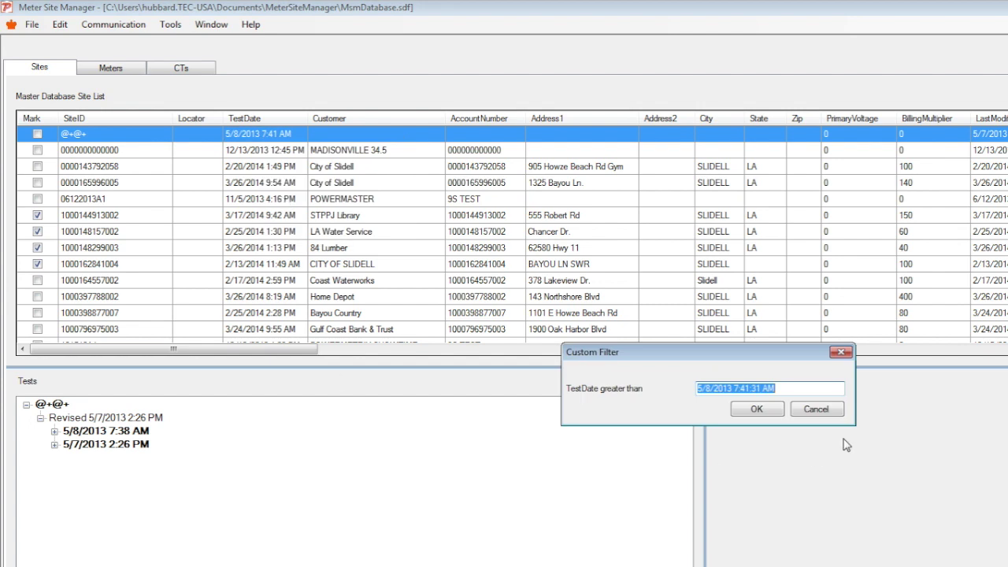
{"action": "left_click", "coordinate": [758, 409]}
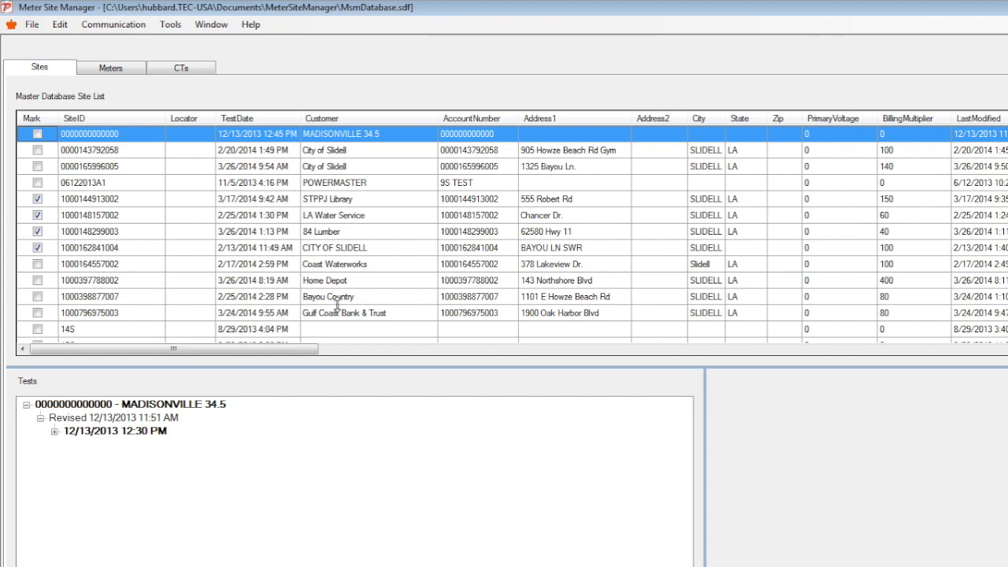
{"action": "right_click", "coordinate": [390, 249]}
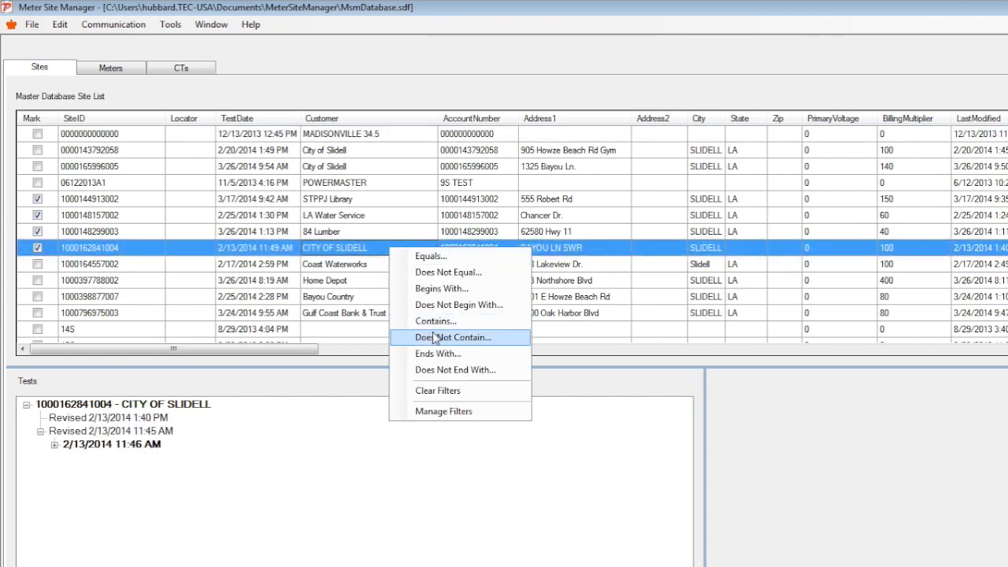
{"action": "left_click", "coordinate": [436, 411]}
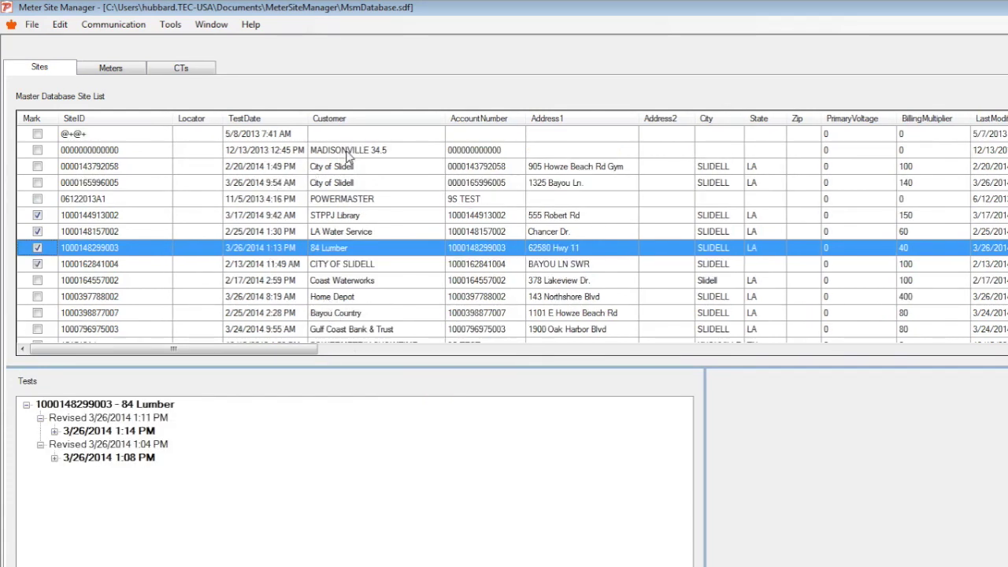
Filter the site list to sites whose AccountNumber does not contain 0, and look through the filtered list.
{"action": "right_click", "coordinate": [481, 157]}
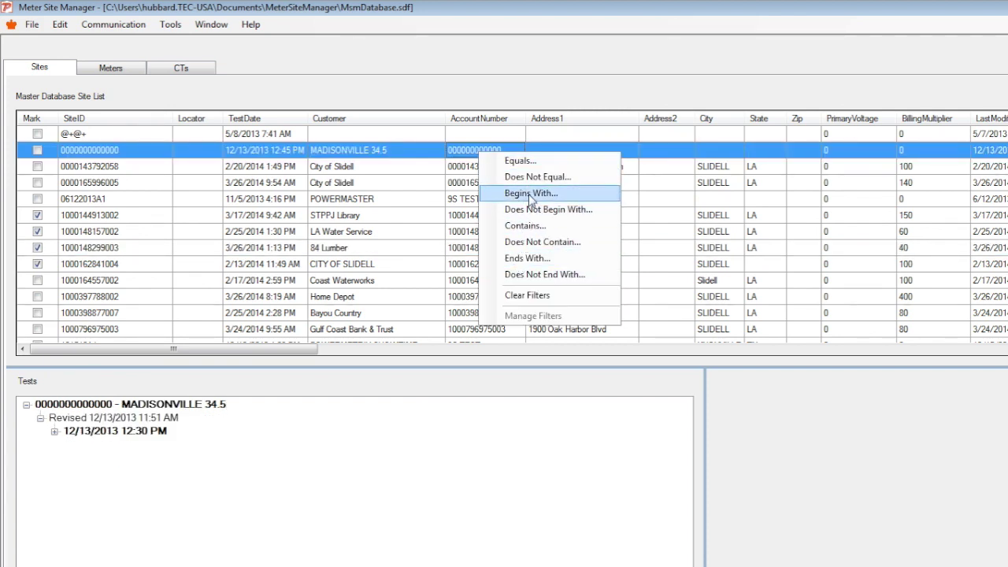
{"action": "left_click", "coordinate": [533, 243]}
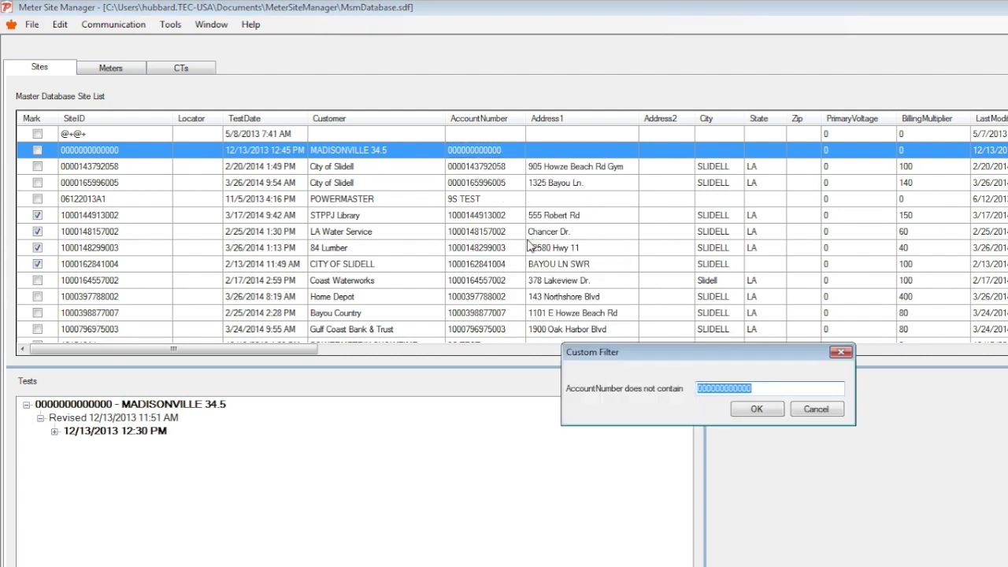
{"action": "type", "text": "06122"}
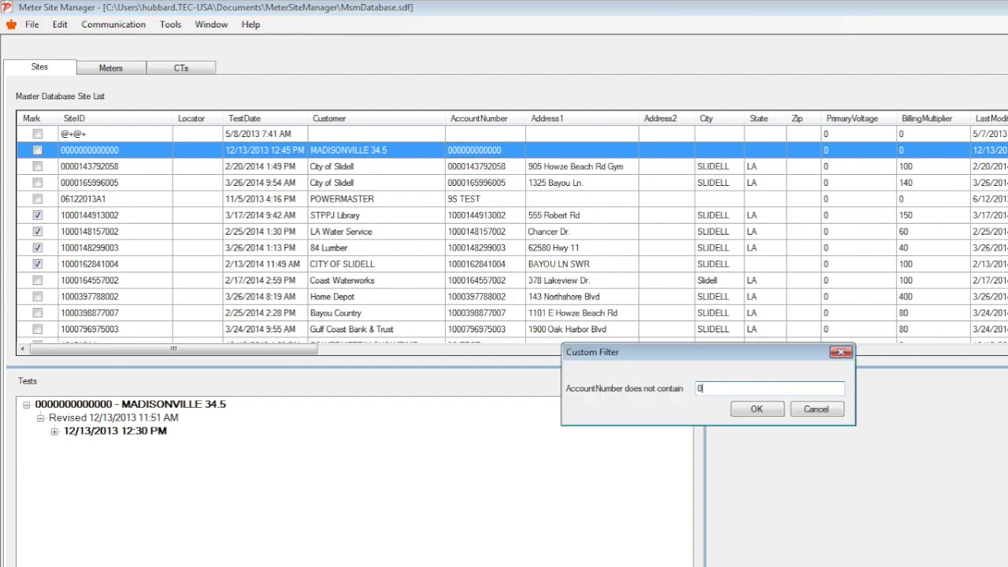
{"action": "type", "text": "0"}
{"action": "left_click", "coordinate": [753, 412]}
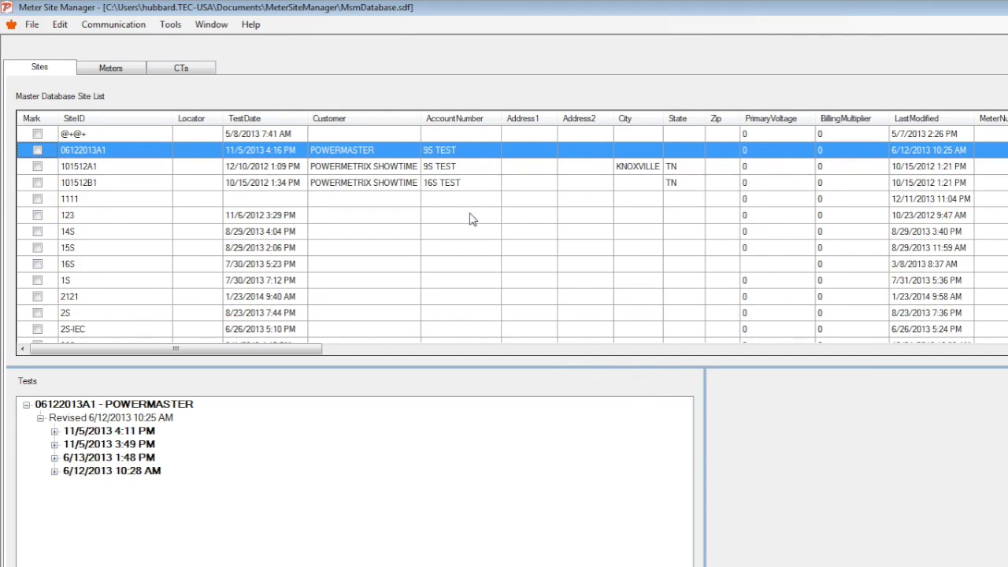
{"action": "scroll", "coordinate": [470, 219], "scroll_direction": "down", "scroll_amount": 20}
{"action": "scroll", "coordinate": [470, 220], "scroll_direction": "up", "scroll_amount": 10}
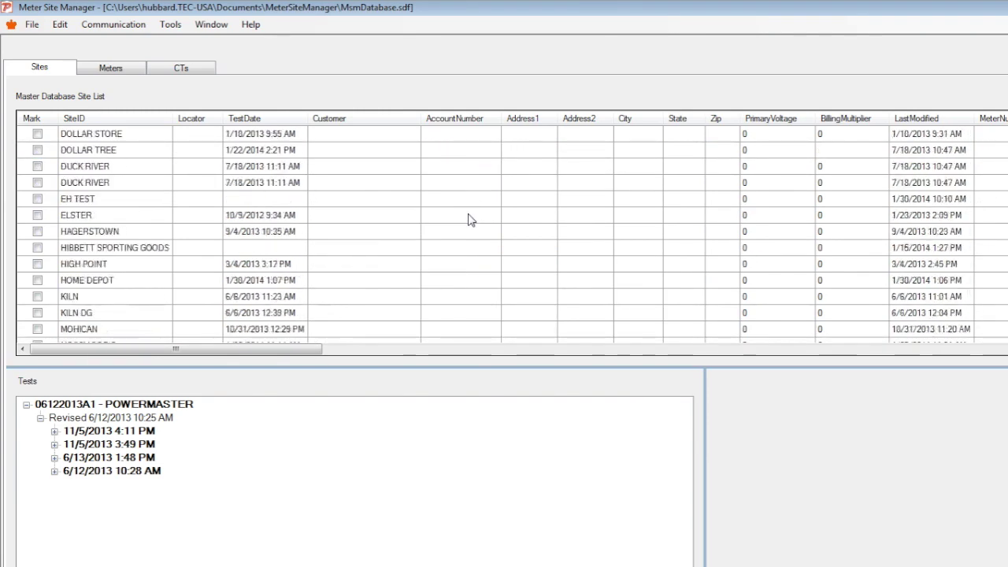
{"action": "scroll", "coordinate": [470, 219], "scroll_direction": "up", "scroll_amount": 10}
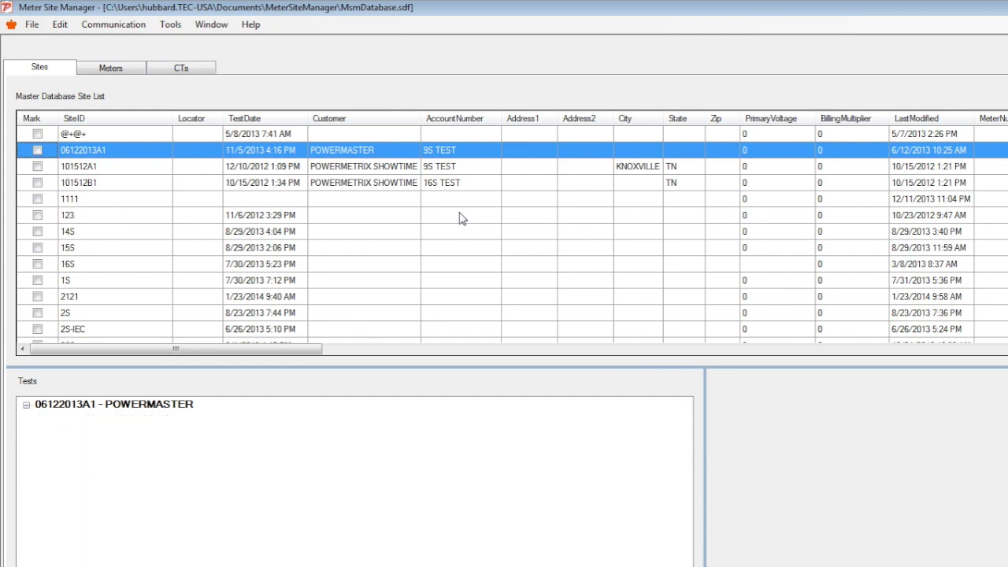
Clear the AccountNumber filter from the site list.
{"action": "right_click", "coordinate": [462, 219]}
{"action": "left_click", "coordinate": [473, 355]}
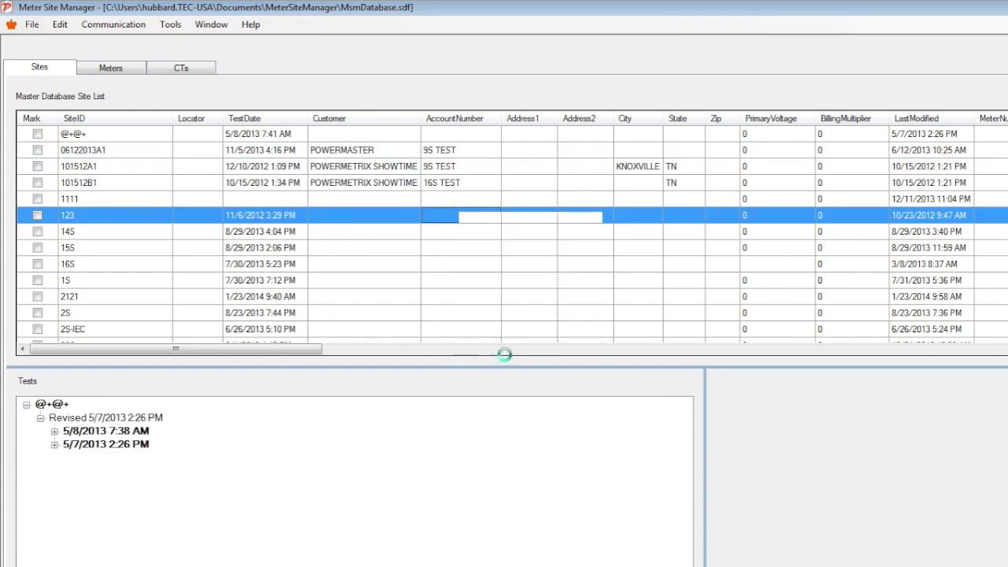